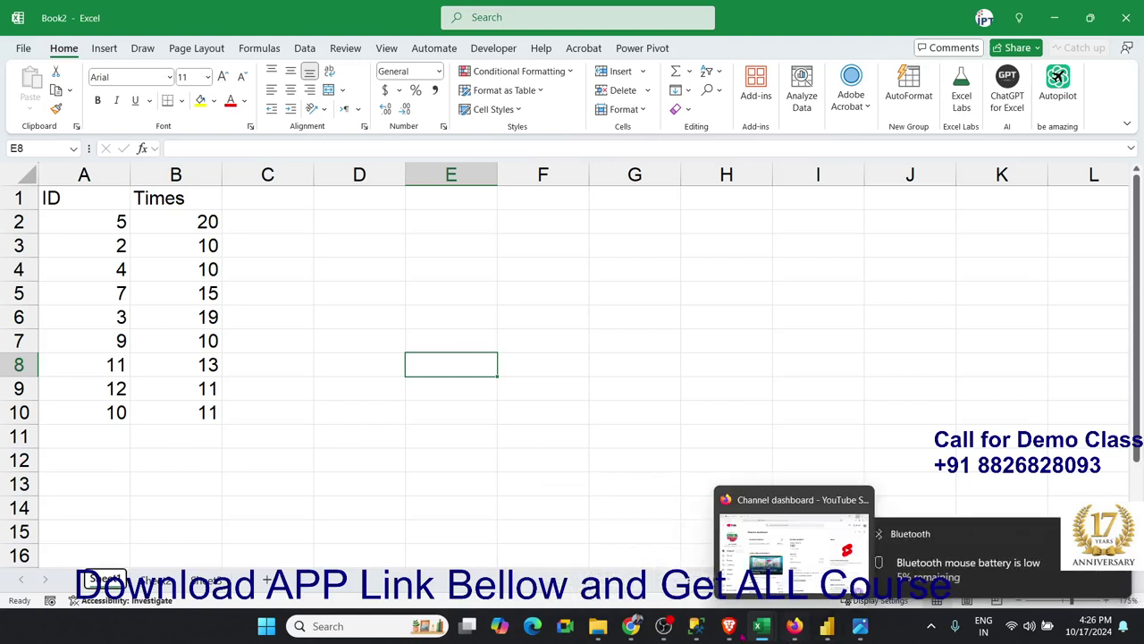
Compare the first ID, 5, with its Times count, 20, on Sheet1, then go to Sheet2.
{"action": "left_click", "coordinate": [663, 626]}
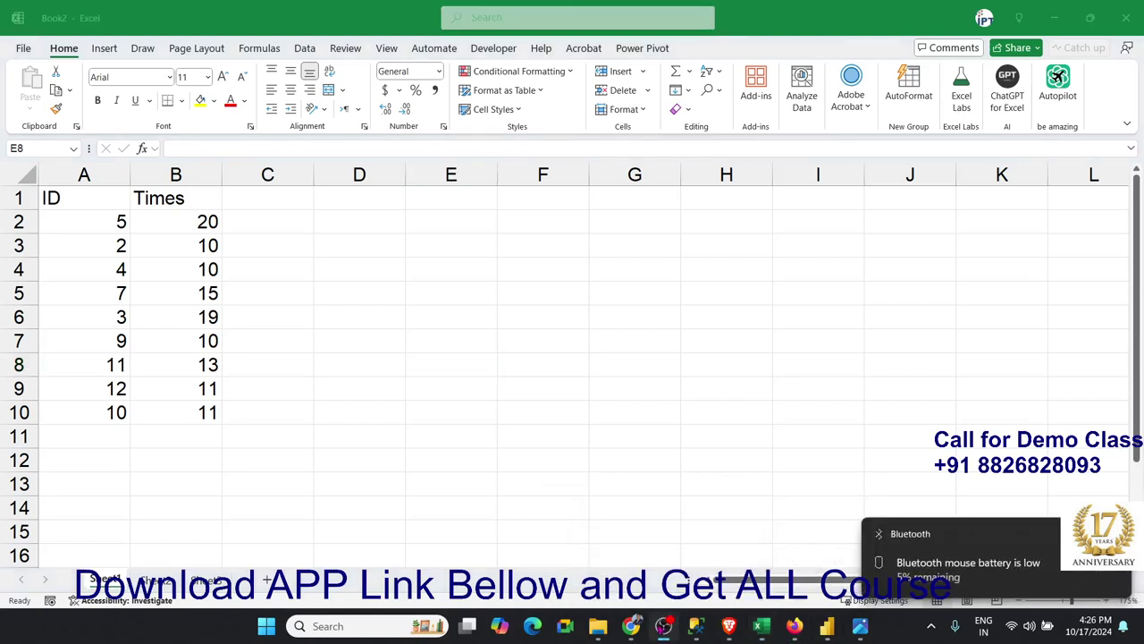
{"action": "left_click", "coordinate": [663, 626]}
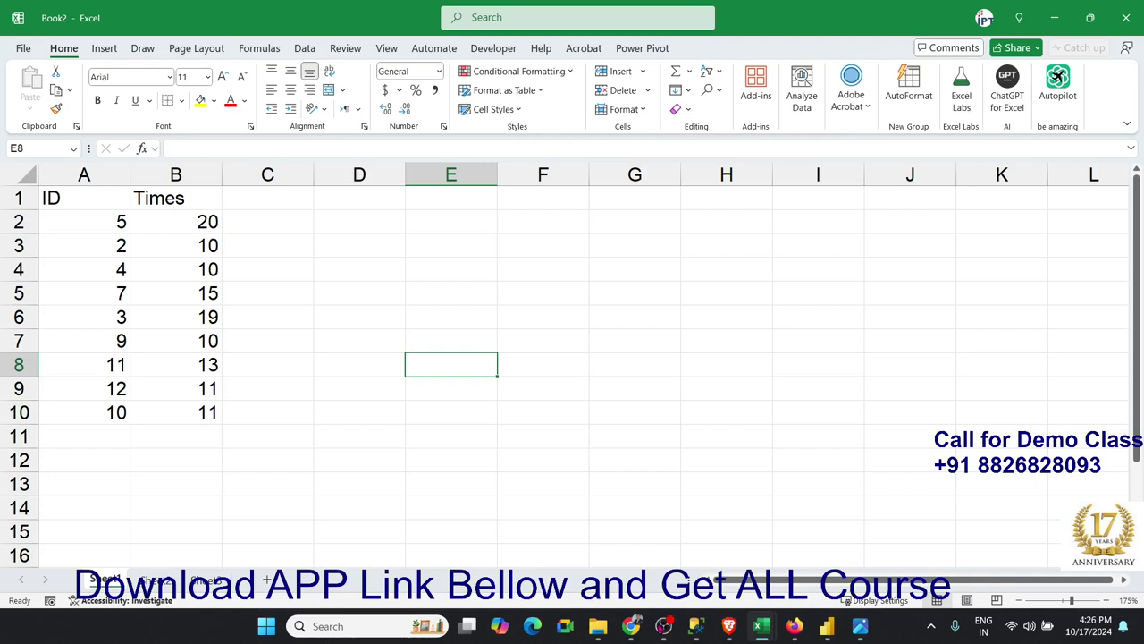
{"action": "left_click", "coordinate": [102, 224]}
{"action": "left_click", "coordinate": [155, 223]}
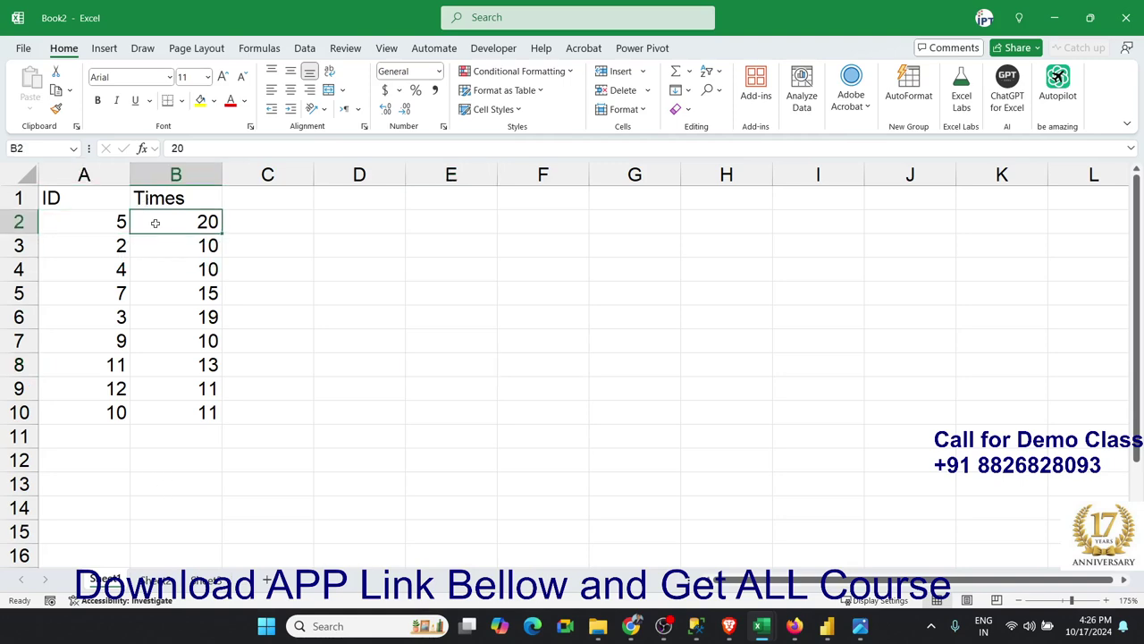
{"action": "left_click", "coordinate": [117, 223]}
{"action": "left_click", "coordinate": [167, 221]}
{"action": "left_click", "coordinate": [170, 581]}
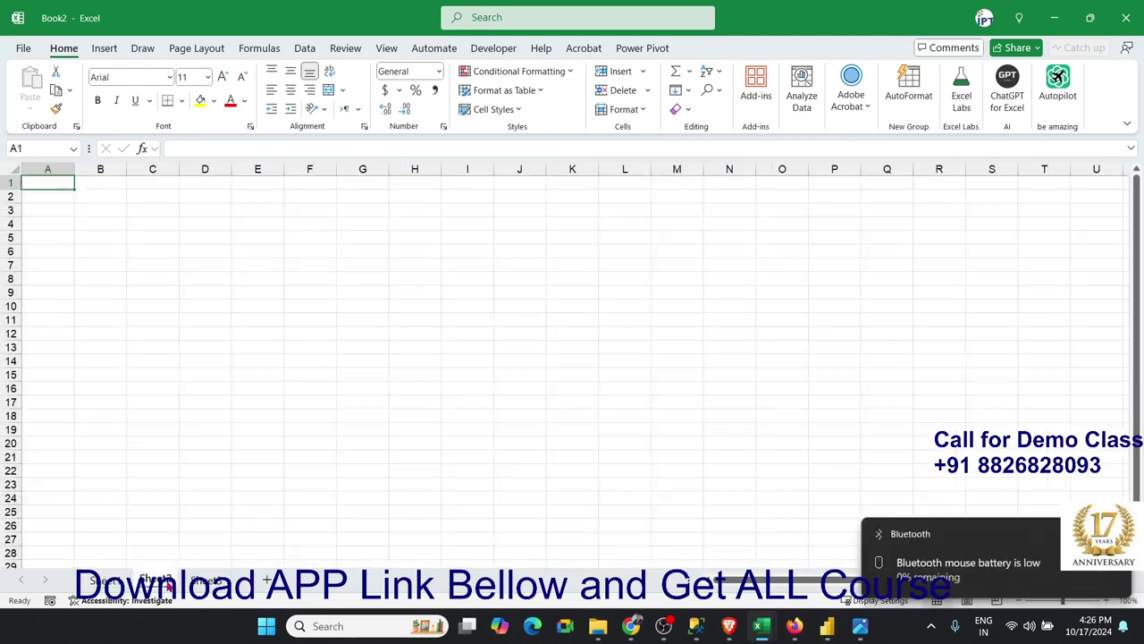
Rename the second sheet to Data.
{"action": "right_click", "coordinate": [170, 581]}
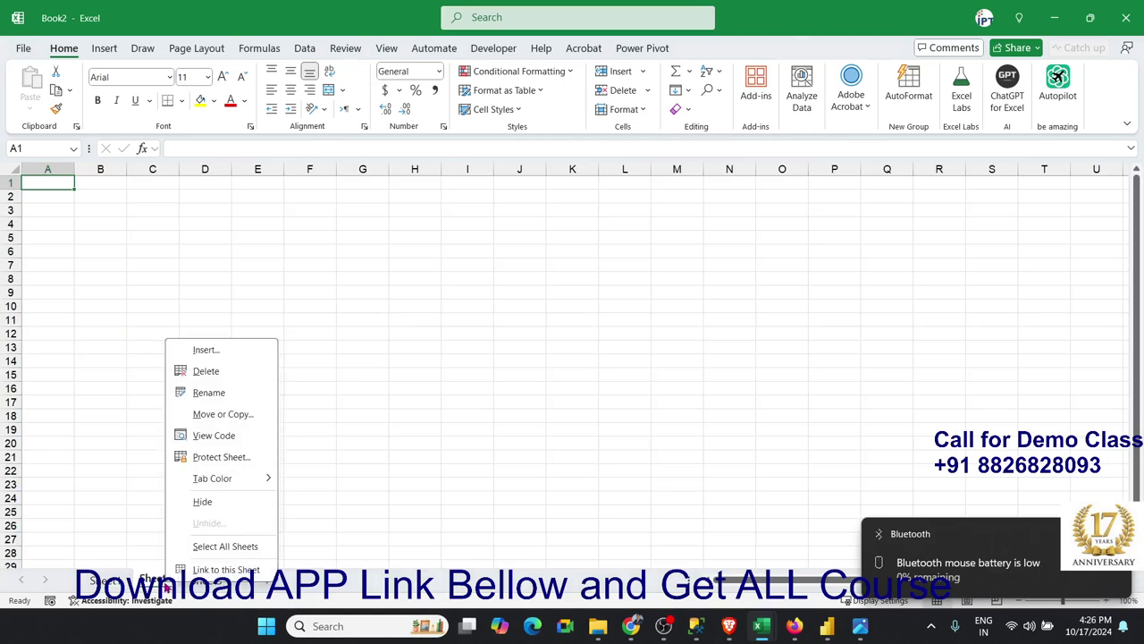
{"action": "left_click", "coordinate": [202, 393]}
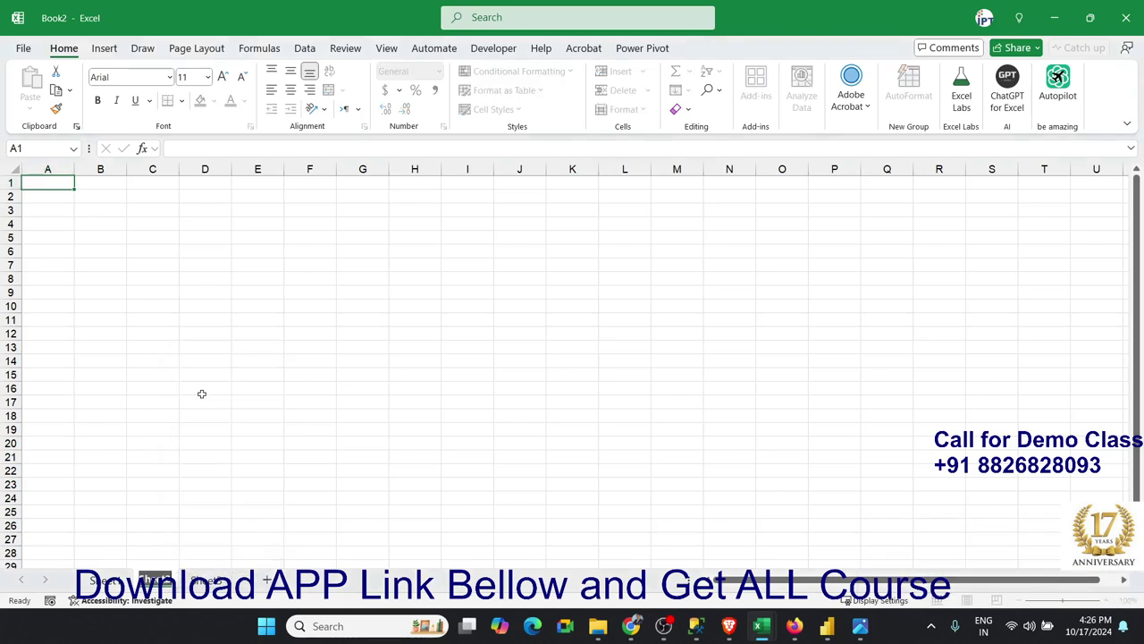
{"action": "type", "text": "R"}
{"action": "type", "text": "ata"}
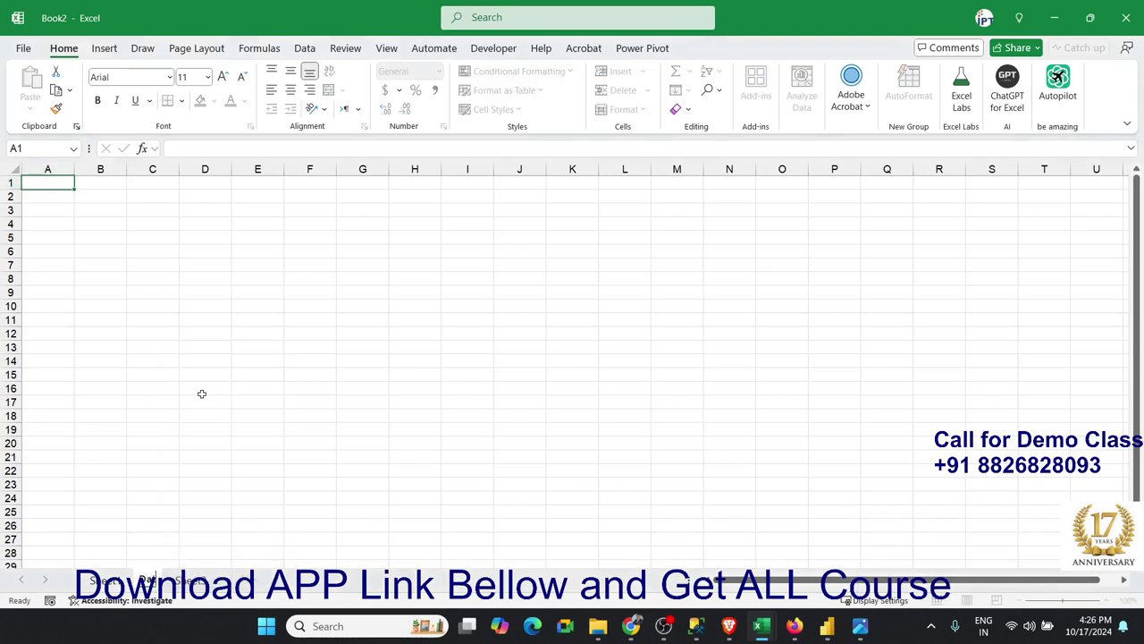
{"action": "left_click", "coordinate": [244, 356]}
Glance back at Sheet1's data, then return to Data and select cell A1.
{"action": "left_click", "coordinate": [109, 580]}
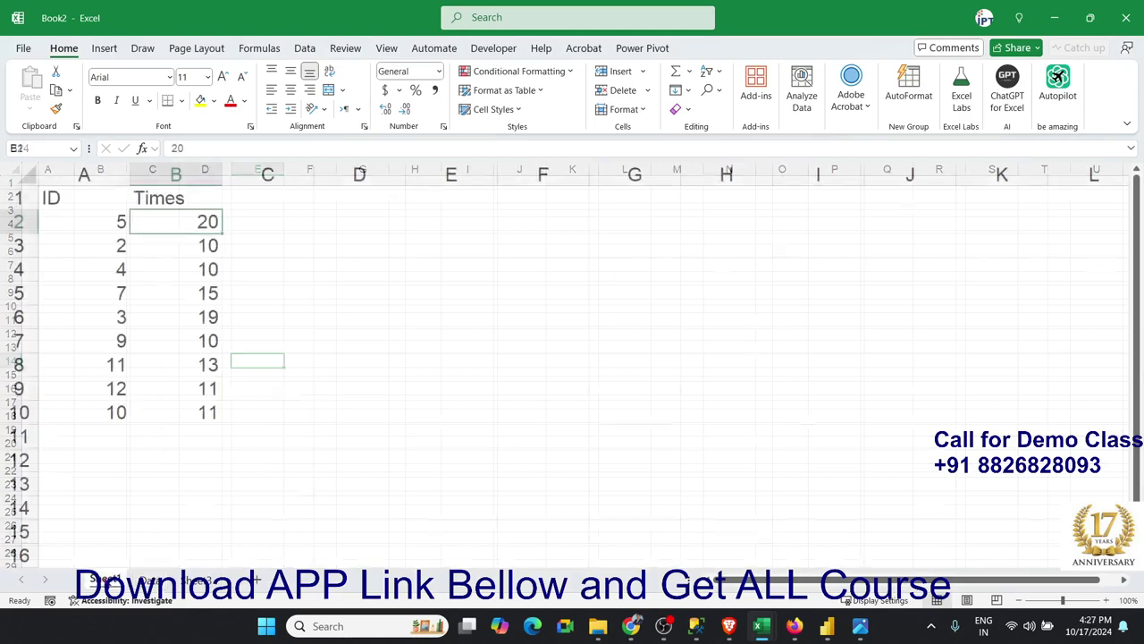
{"action": "left_click", "coordinate": [151, 580]}
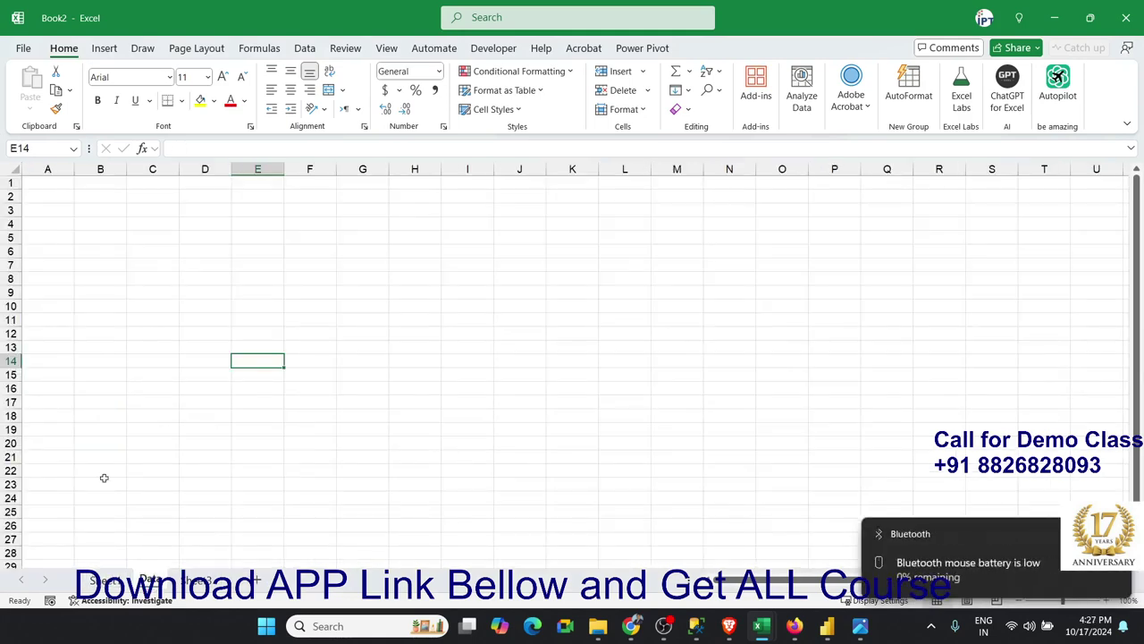
{"action": "left_click", "coordinate": [72, 182]}
Enter the ID heading in A1 and fill the value 5 down through A20.
{"action": "type", "text": "I"}
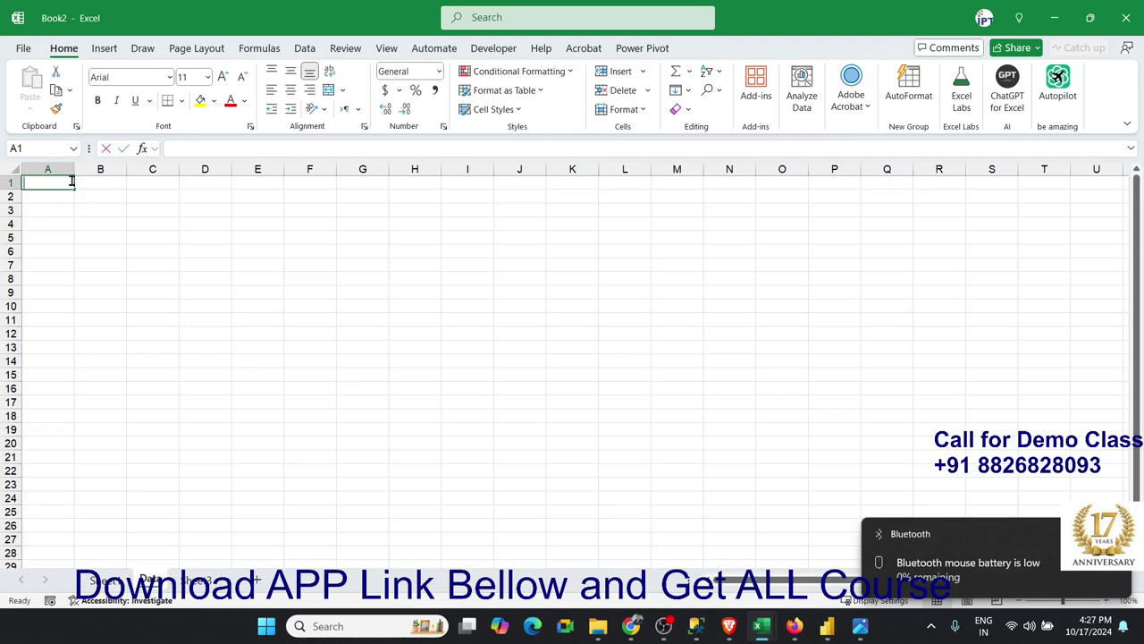
{"action": "type", "text": "D"}
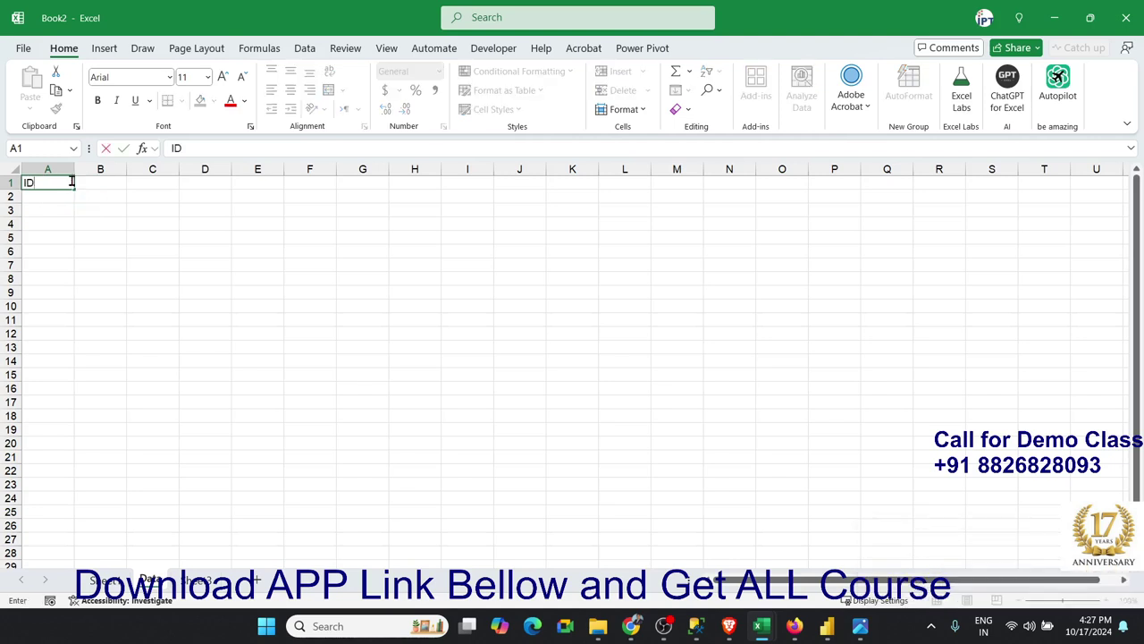
{"action": "key", "text": "Return"}
{"action": "type", "text": "20"}
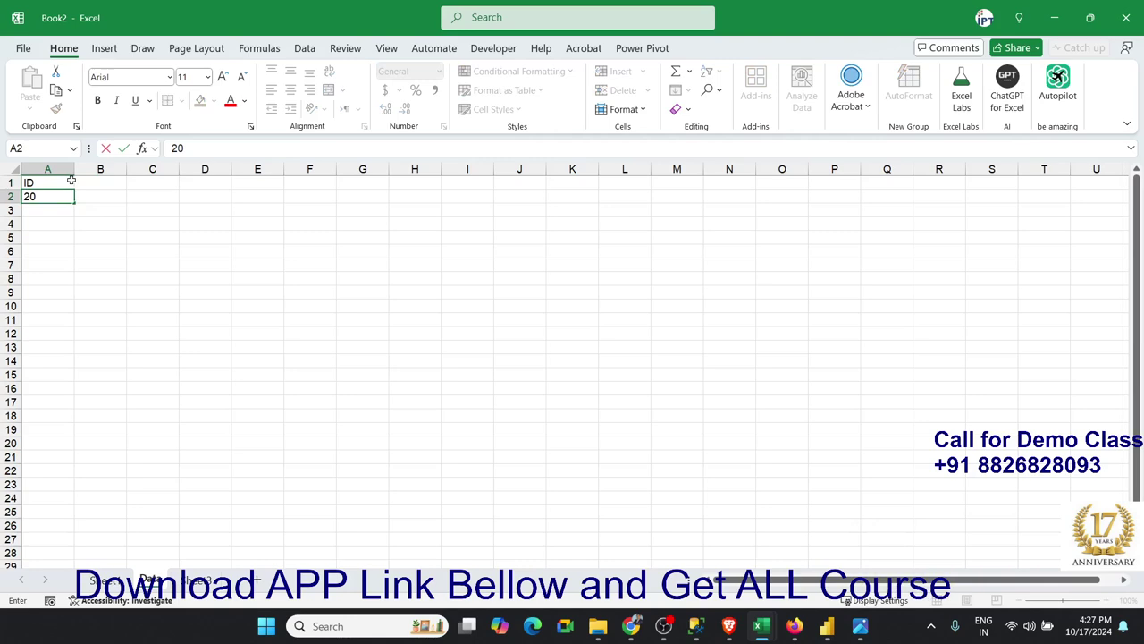
{"action": "key", "text": "ctrl+Return"}
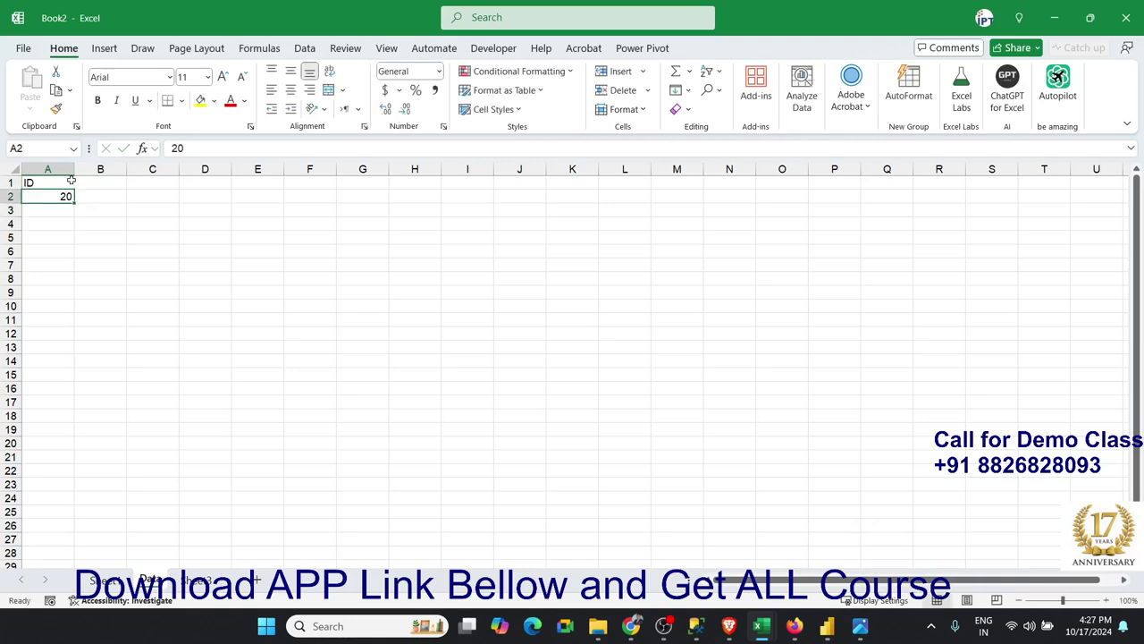
{"action": "type", "text": "5"}
{"action": "key", "text": "ctrl+Return"}
{"action": "key", "text": "shift+Down"}
{"action": "key", "text": "shift+Down"}
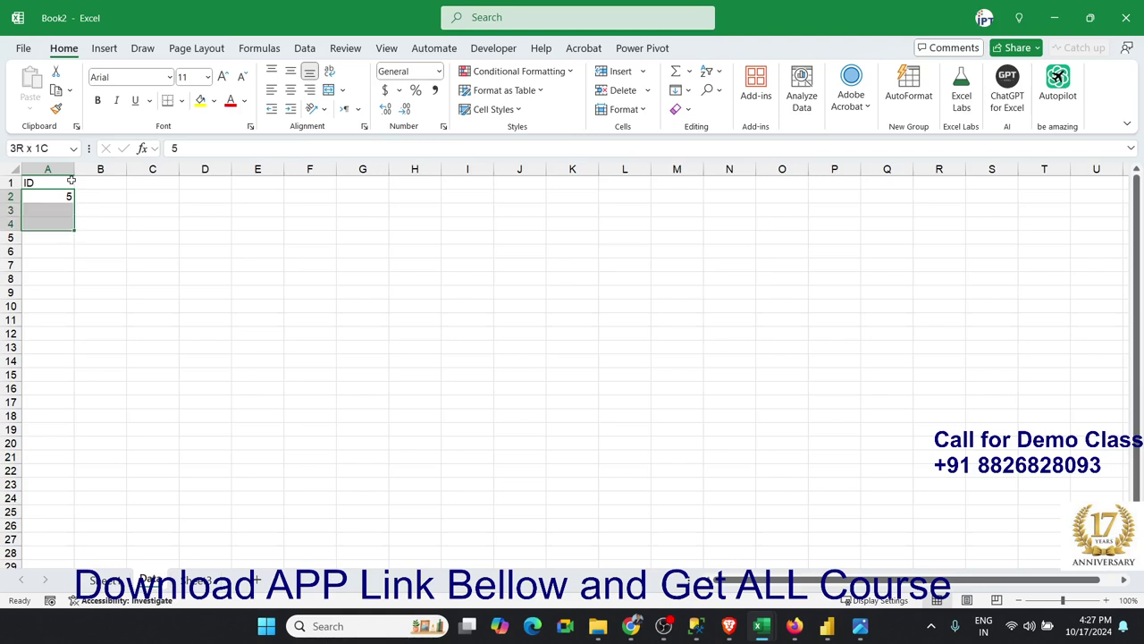
{"action": "key", "text": "shift+Down"}
{"action": "key", "text": "shift+Down"}
{"action": "key", "text": "shift+Down"}
{"action": "key", "text": "shift+Down"}
{"action": "key", "text": "shift+Down"}
{"action": "key", "text": "shift+Down"}
{"action": "key", "text": "shift+Down"}
{"action": "key", "text": "shift+Down"}
{"action": "key", "text": "shift+Down"}
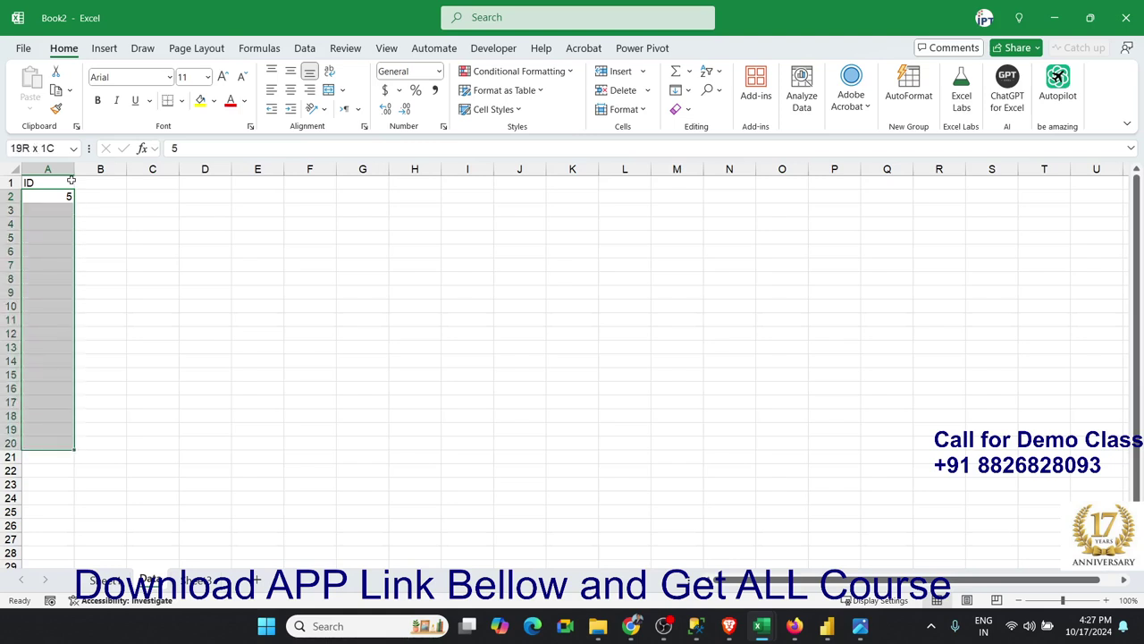
{"action": "key", "text": "ctrl+d"}
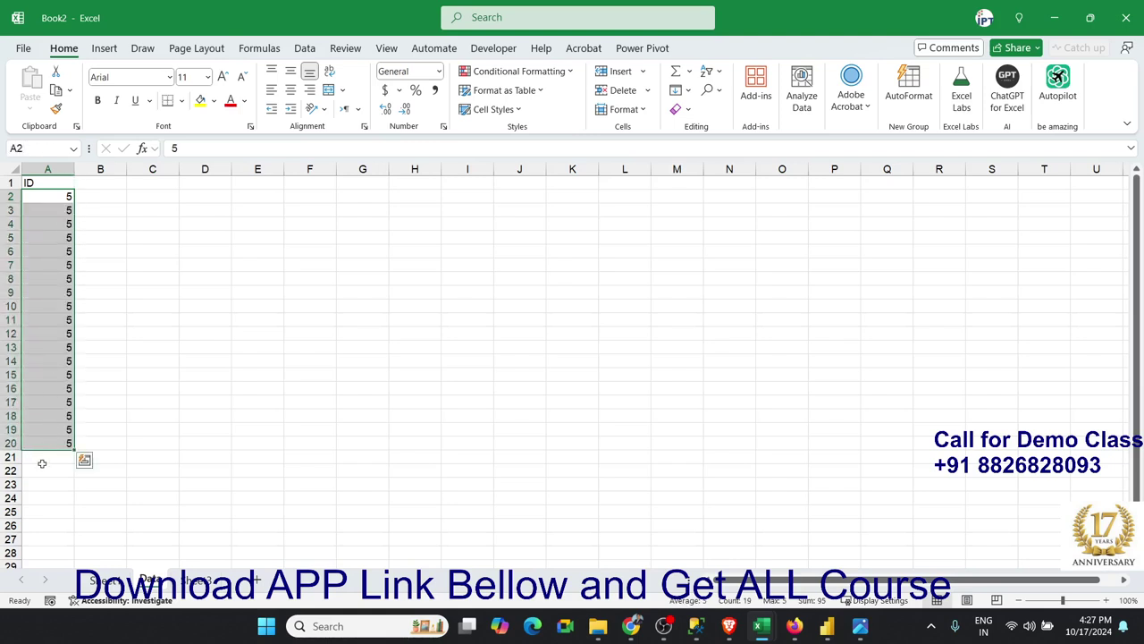
{"action": "left_click", "coordinate": [42, 471]}
{"action": "left_click", "coordinate": [48, 457]}
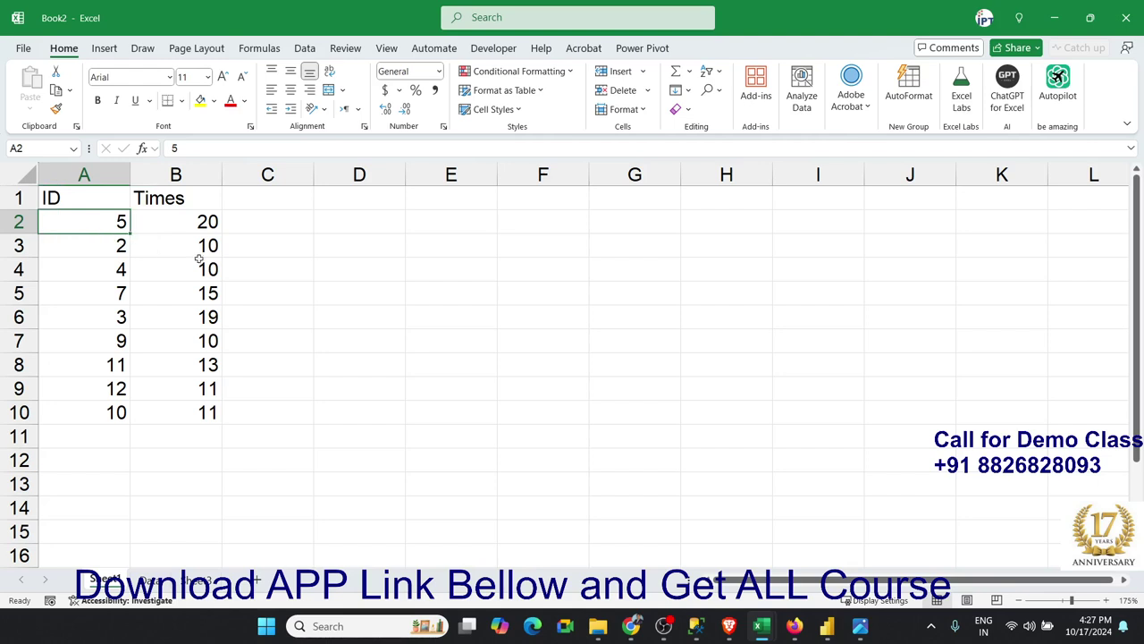
Check the second ID's Times count of 10, then enter 2 in A21 and extend down to A31.
{"action": "left_click", "coordinate": [197, 254]}
{"action": "left_click", "coordinate": [149, 579]}
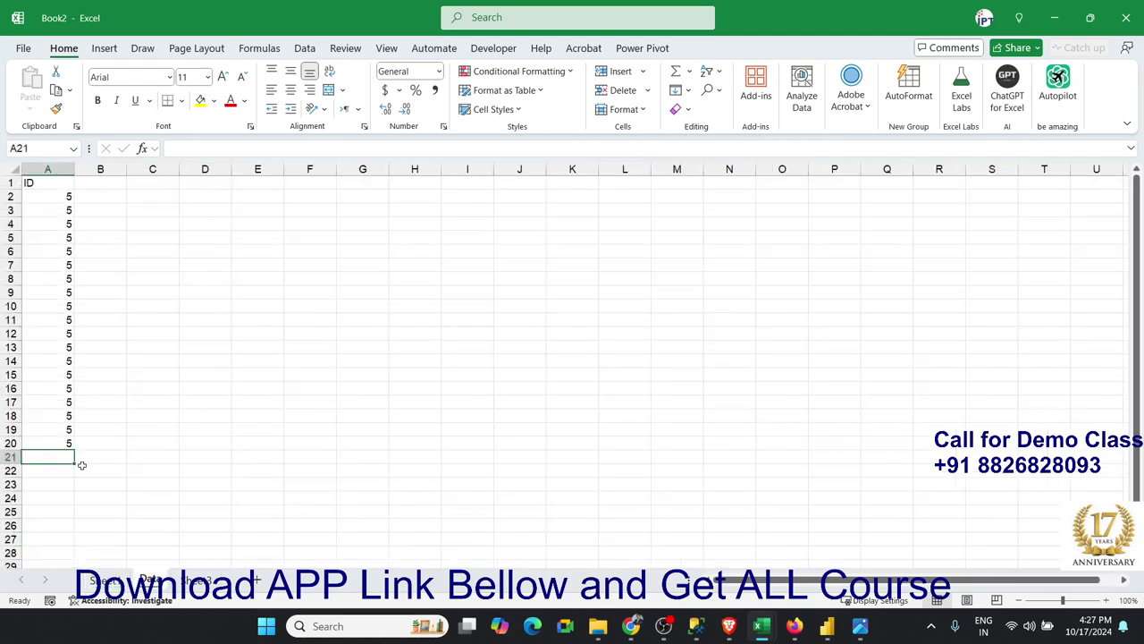
{"action": "type", "text": "2"}
{"action": "key", "text": "Return"}
{"action": "key", "text": "Up"}
{"action": "key", "text": "shift+Down"}
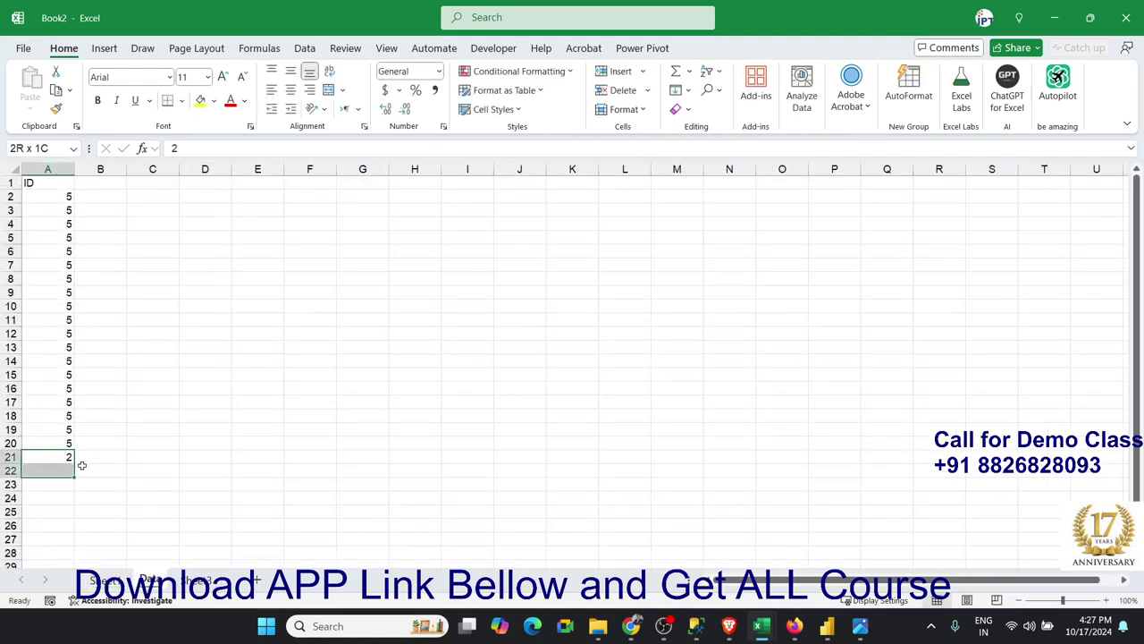
{"action": "key", "text": "shift+Down"}
{"action": "key", "text": "shift+Down"}
{"action": "key", "text": "shift+Down"}
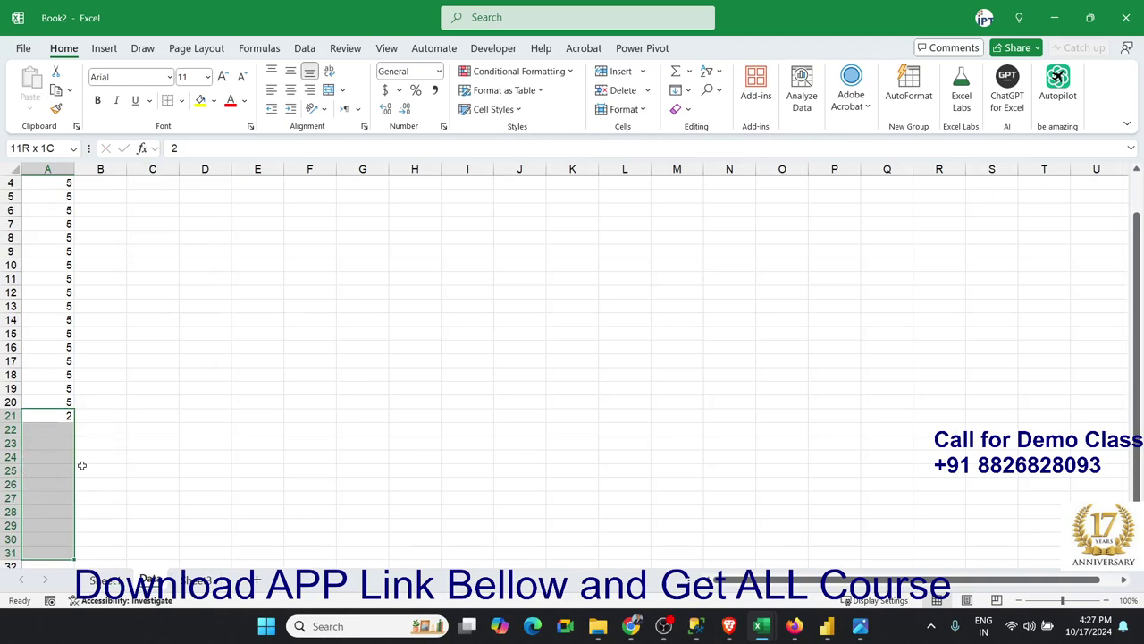
Clear the demo values and heading from column A, then re-enter ID in A1.
{"action": "key", "text": "ctrl+Home"}
{"action": "key", "text": "Down"}
{"action": "key", "text": "ctrl+shift+Down"}
{"action": "key", "text": "Delete"}
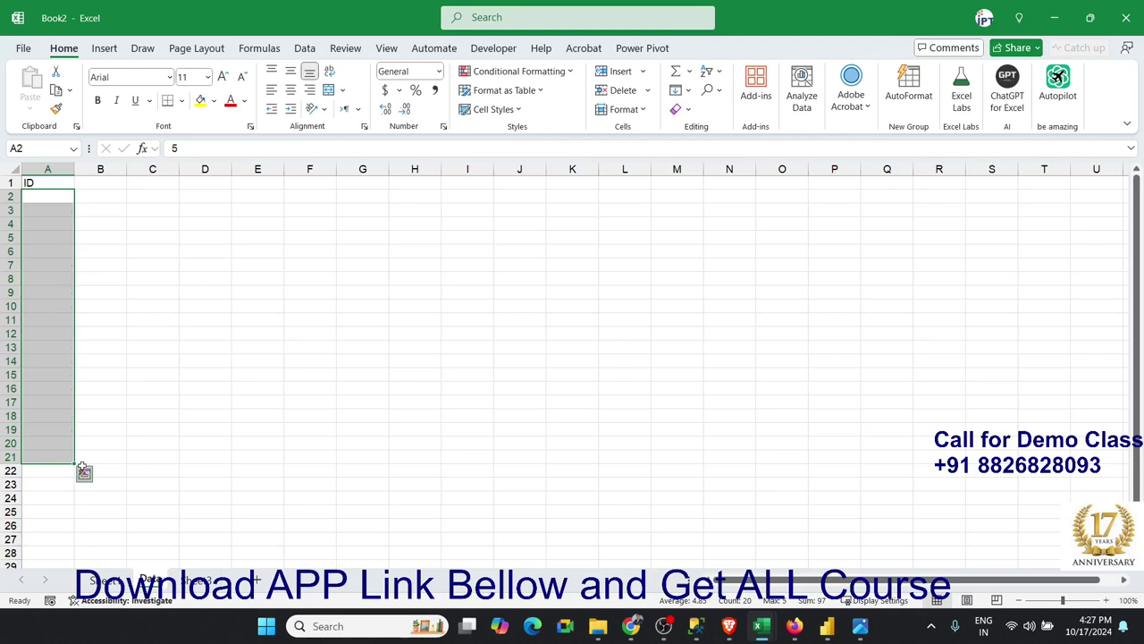
{"action": "key", "text": "ctrl+Home"}
{"action": "key", "text": "Delete"}
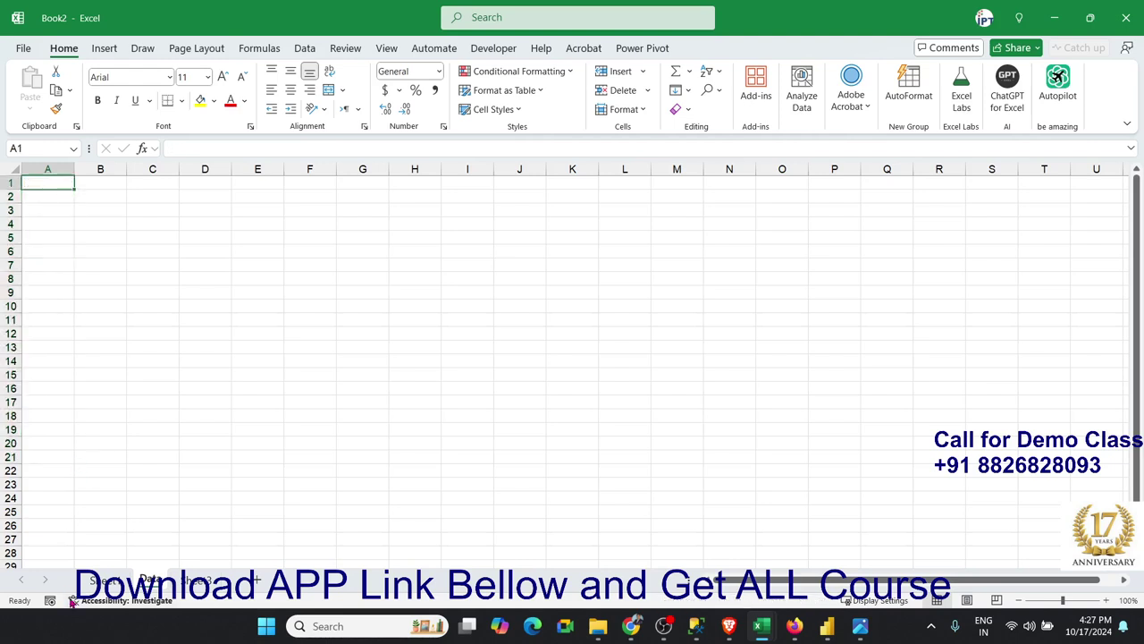
{"action": "type", "text": "ID"}
{"action": "key", "text": "Return"}
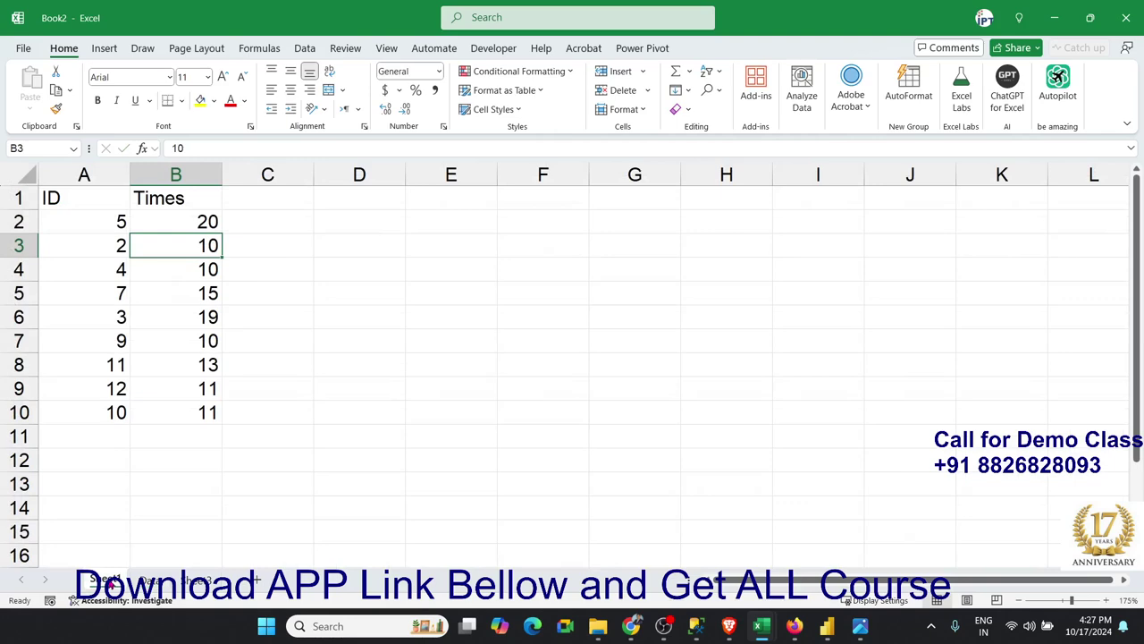
Open the Visual Basic editor, maximize it, and insert a new module into Book2.
{"action": "left_click", "coordinate": [505, 50]}
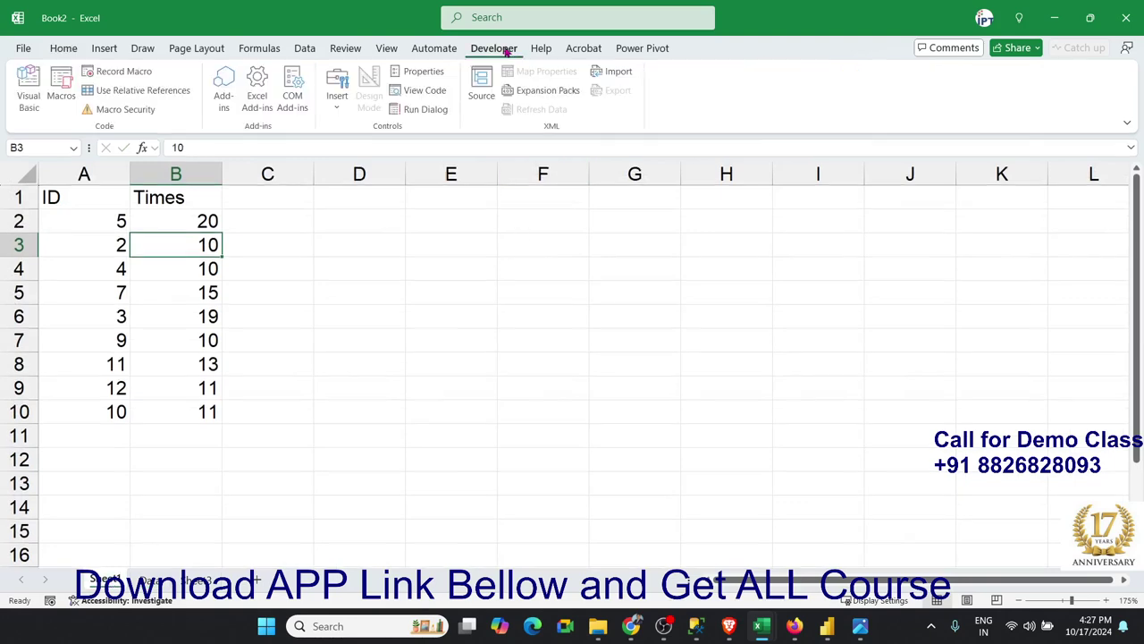
{"action": "left_click", "coordinate": [30, 95]}
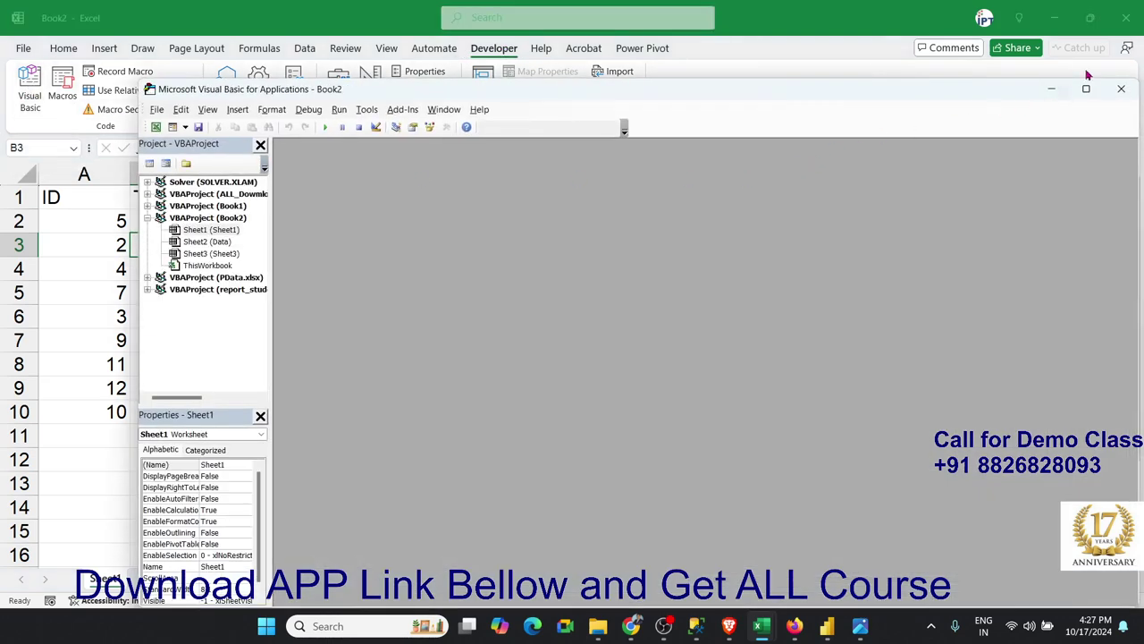
{"action": "left_click", "coordinate": [1087, 88]}
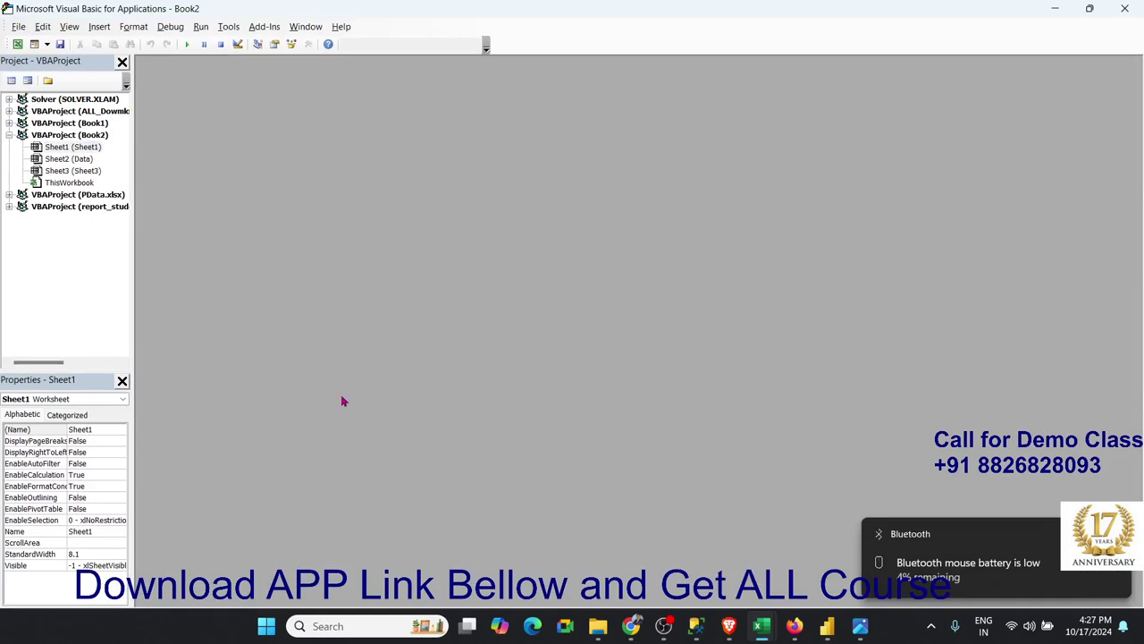
{"action": "left_click", "coordinate": [99, 27]}
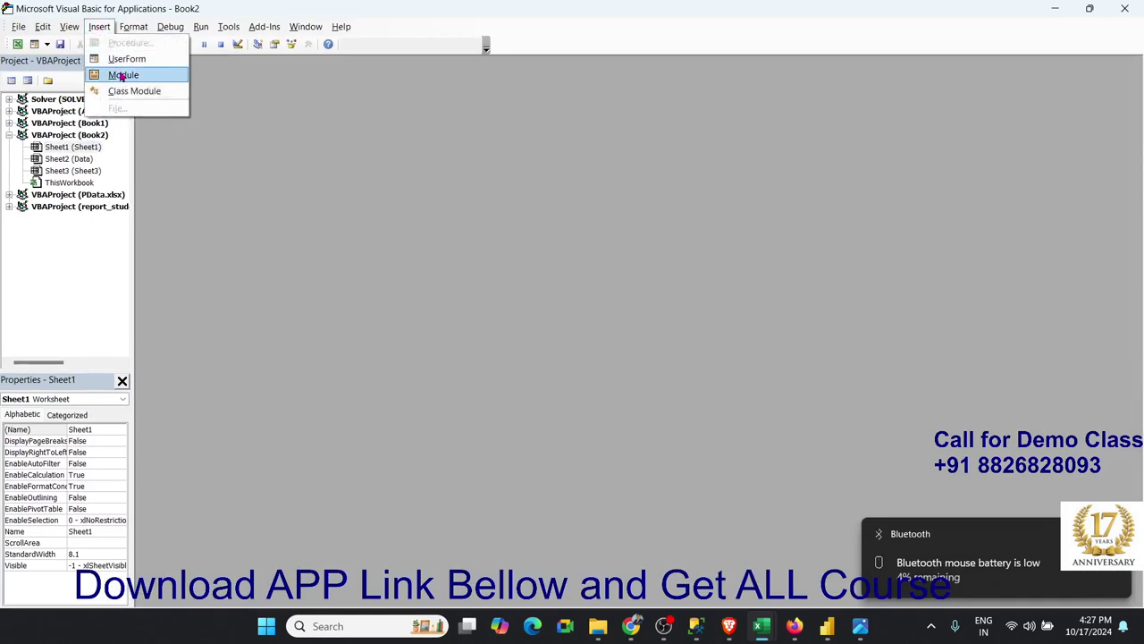
{"action": "left_click", "coordinate": [123, 76]}
{"action": "mouse_move", "coordinate": [794, 626]}
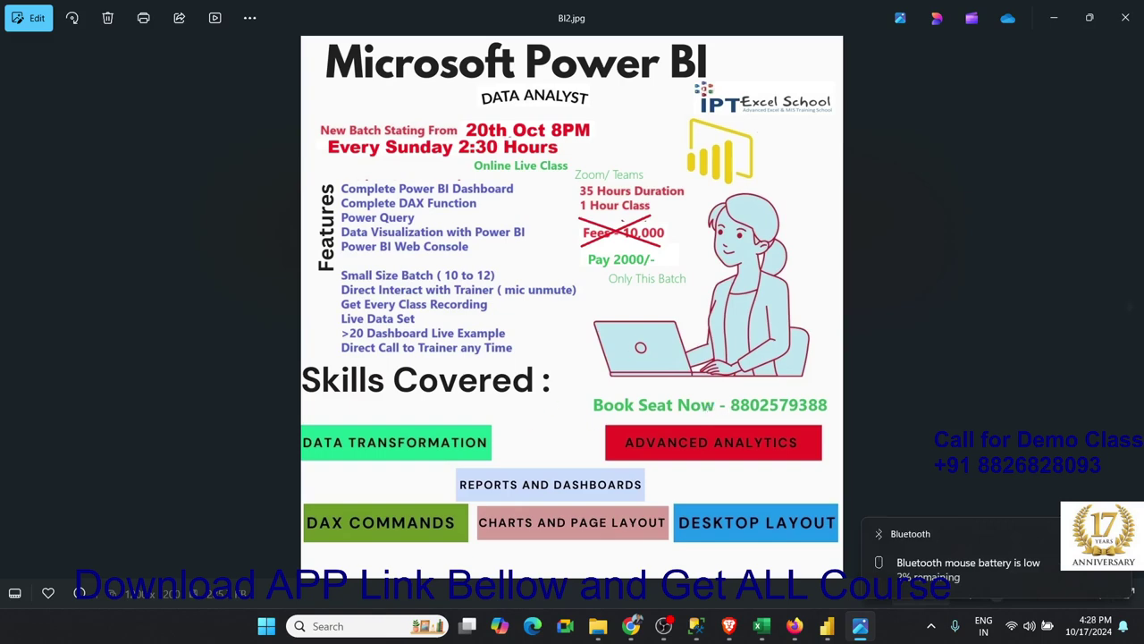
Minimize the Photos flyer to bring back the empty Module1 code window.
{"action": "left_click", "coordinate": [1053, 30]}
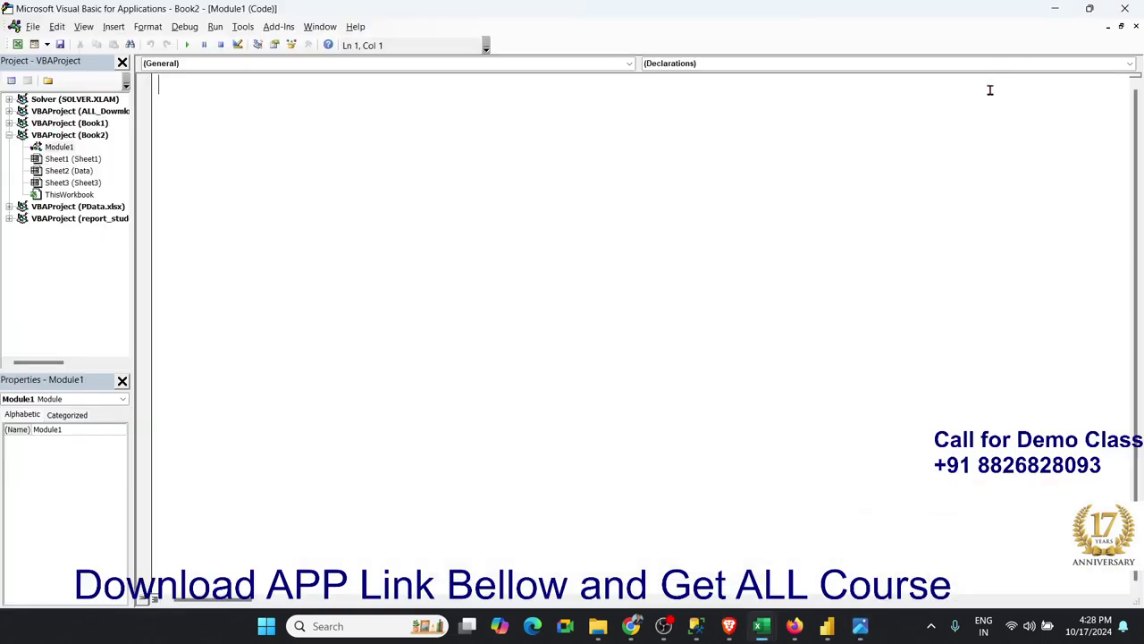
Declare Sub rr() and type 'for i = 1 to' inside its body.
{"action": "type", "text": "su"}
{"action": "type", "text": "b "}
{"action": "type", "text": "rr()"}
{"action": "key", "text": "Return"}
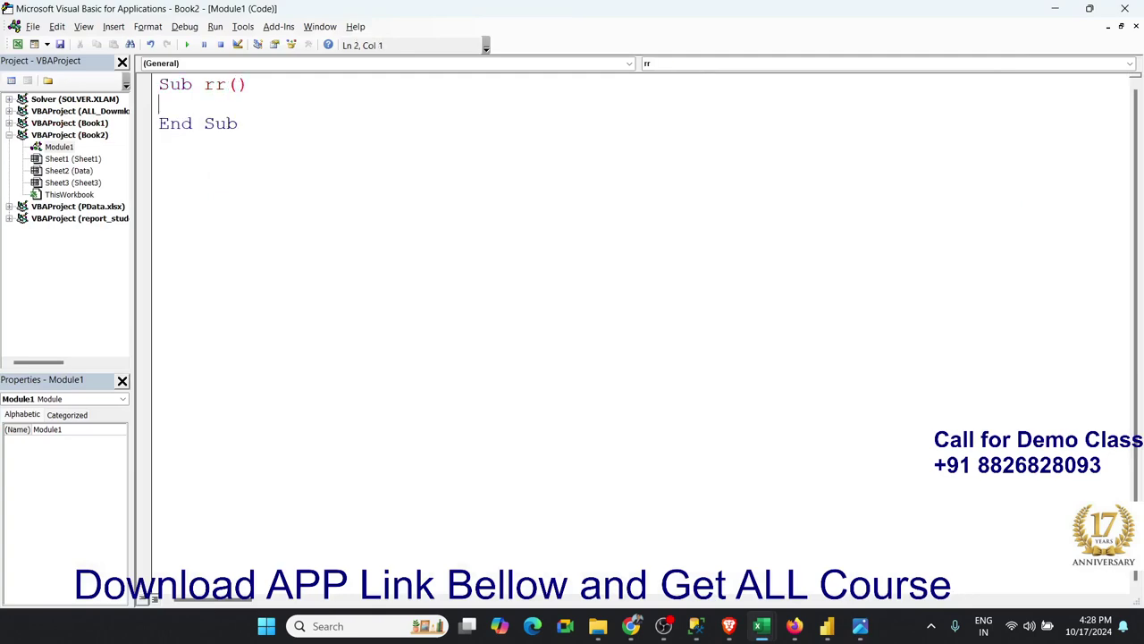
{"action": "key", "text": "Return"}
{"action": "key", "text": "Return"}
{"action": "key", "text": "Return"}
{"action": "key", "text": "Return"}
{"action": "key", "text": "Up"}
{"action": "key", "text": "Up"}
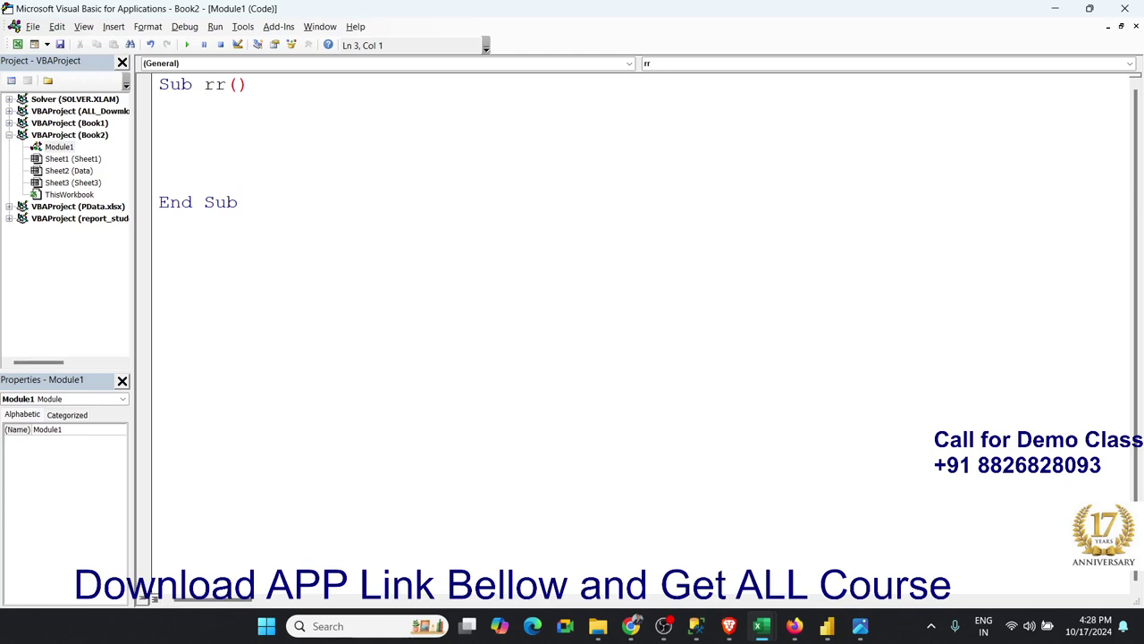
{"action": "type", "text": "for i "}
{"action": "type", "text": "= "}
{"action": "type", "text": "1 t"}
{"action": "type", "text": "o"}
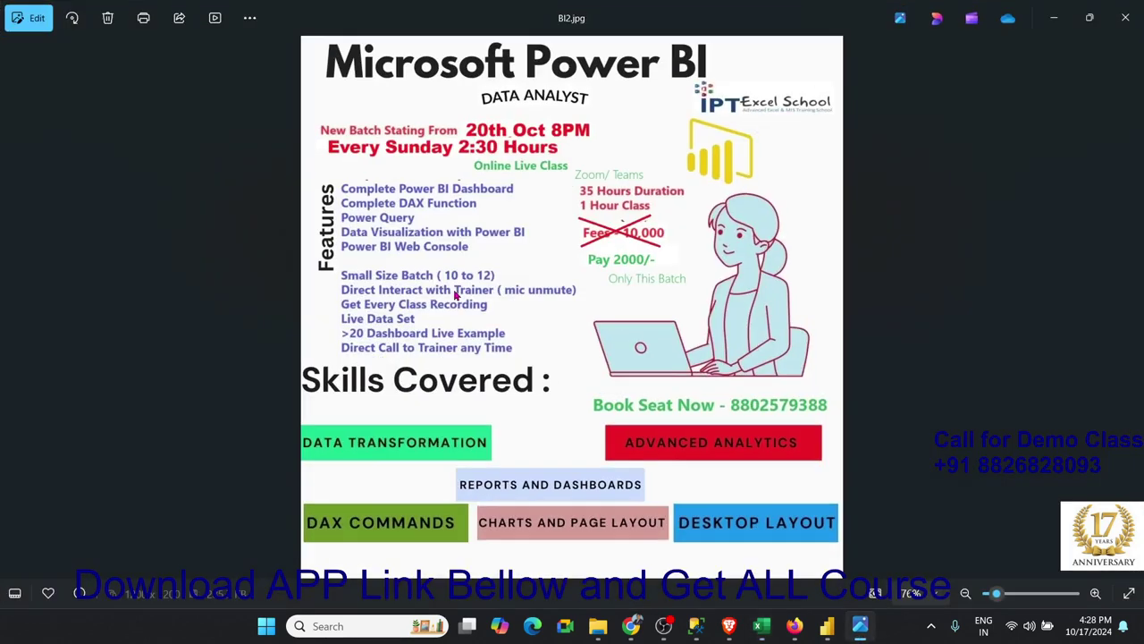
Switch from the BI2.jpg flyer to the Book2 Excel workbook.
{"action": "key", "text": "alt+Tab"}
{"action": "key", "text": "alt+Tab"}
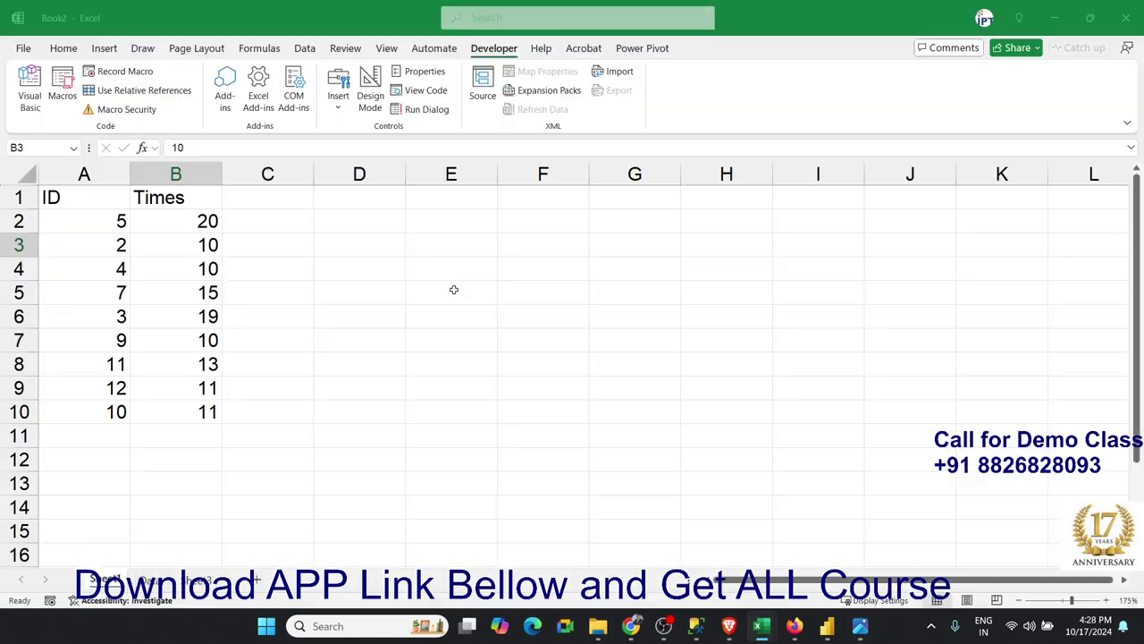
Check that the data runs from row 2 to row 10 in Excel, then return to the editor.
{"action": "left_click", "coordinate": [98, 415]}
{"action": "key", "text": "alt+Tab"}
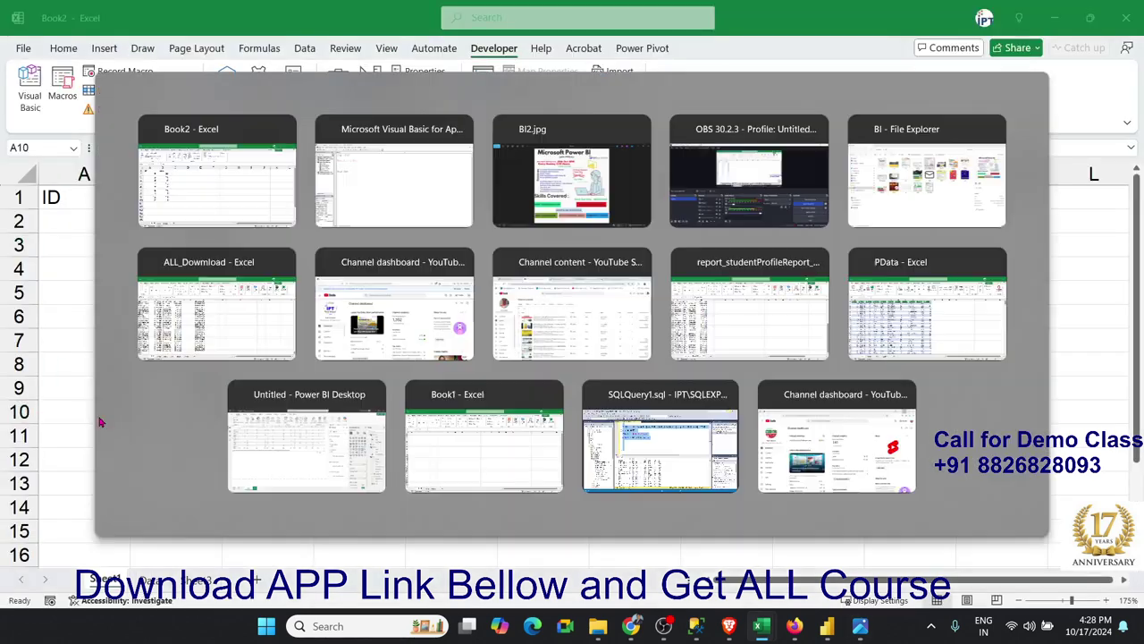
{"action": "key", "text": "alt+Tab"}
{"action": "key", "text": "alt+Tab"}
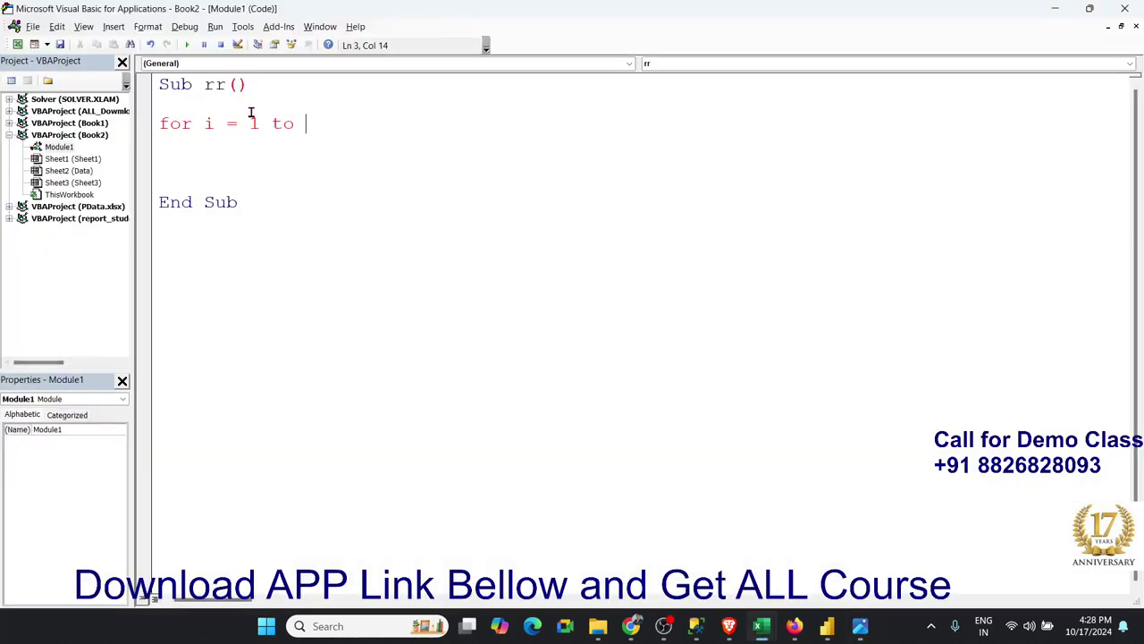
{"action": "key", "text": "alt+Tab"}
{"action": "key", "text": "alt+Tab"}
{"action": "left_click", "coordinate": [114, 225]}
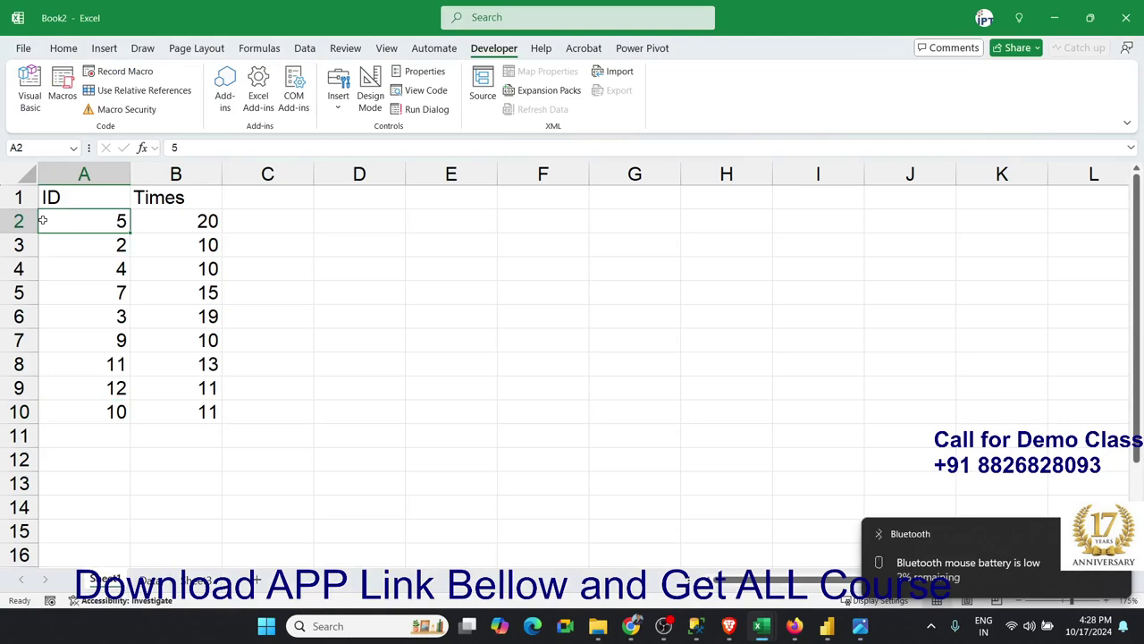
{"action": "key", "text": "alt+Tab"}
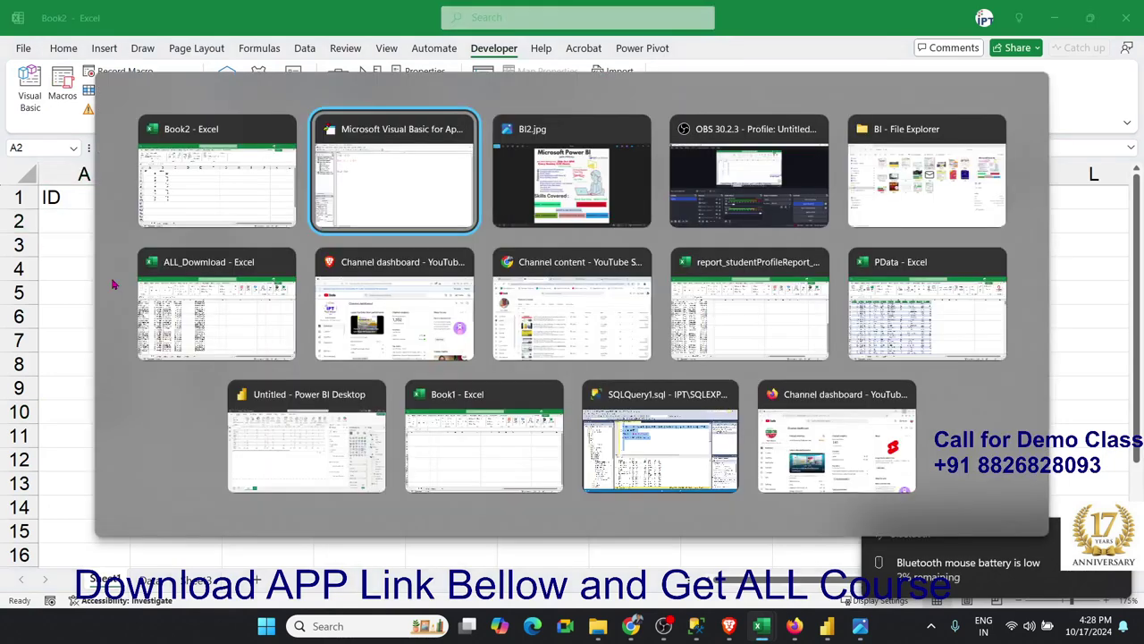
Change the loop header to For i = 2 To 10 and add blank lines for its body.
{"action": "key", "text": "Left"}
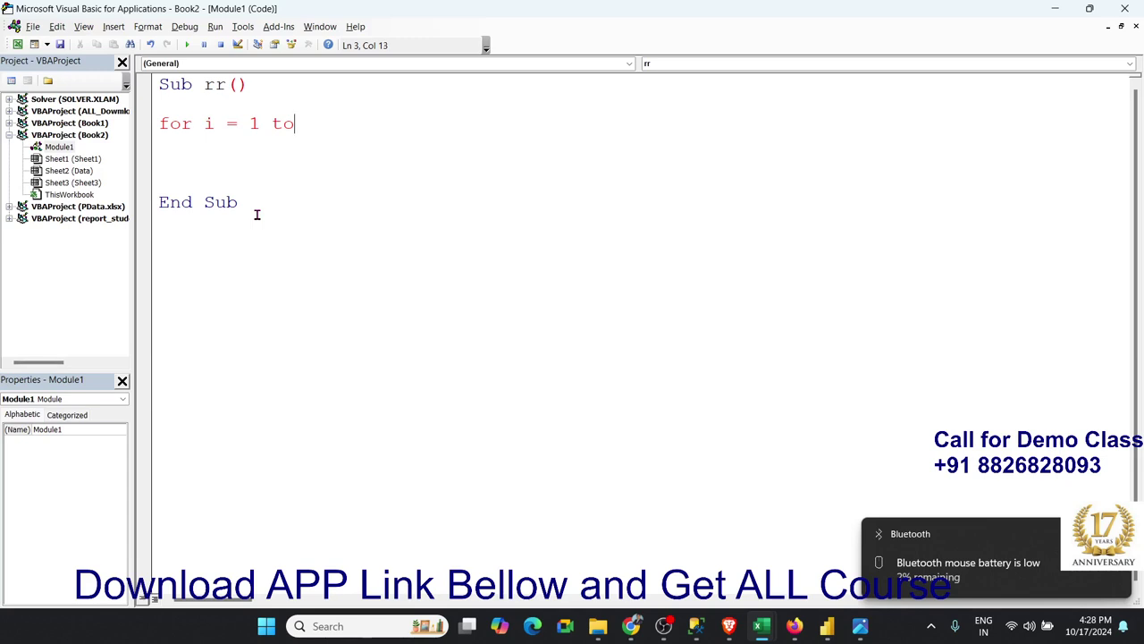
{"action": "key", "text": "Left"}
{"action": "key", "text": "Left"}
{"action": "key", "text": "Left"}
{"action": "key", "text": "BackSpace"}
{"action": "type", "text": "2"}
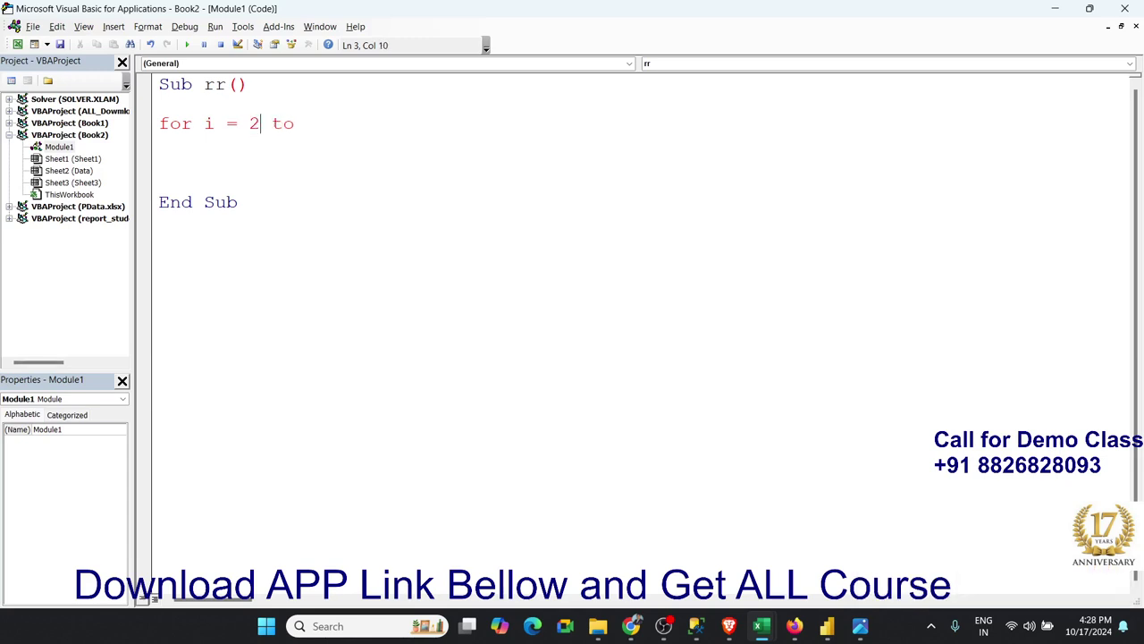
{"action": "key", "text": "Right"}
{"action": "key", "text": "Right"}
{"action": "key", "text": "Right"}
{"action": "type", "text": "10"}
{"action": "key", "text": "Left"}
{"action": "key", "text": "Left"}
{"action": "key", "text": "Down"}
{"action": "key", "text": "Down"}
{"action": "key", "text": "Return"}
{"action": "key", "text": "Return"}
Close the outer loop with Next i, leaving blank lines above it for the body.
{"action": "key", "text": "Return"}
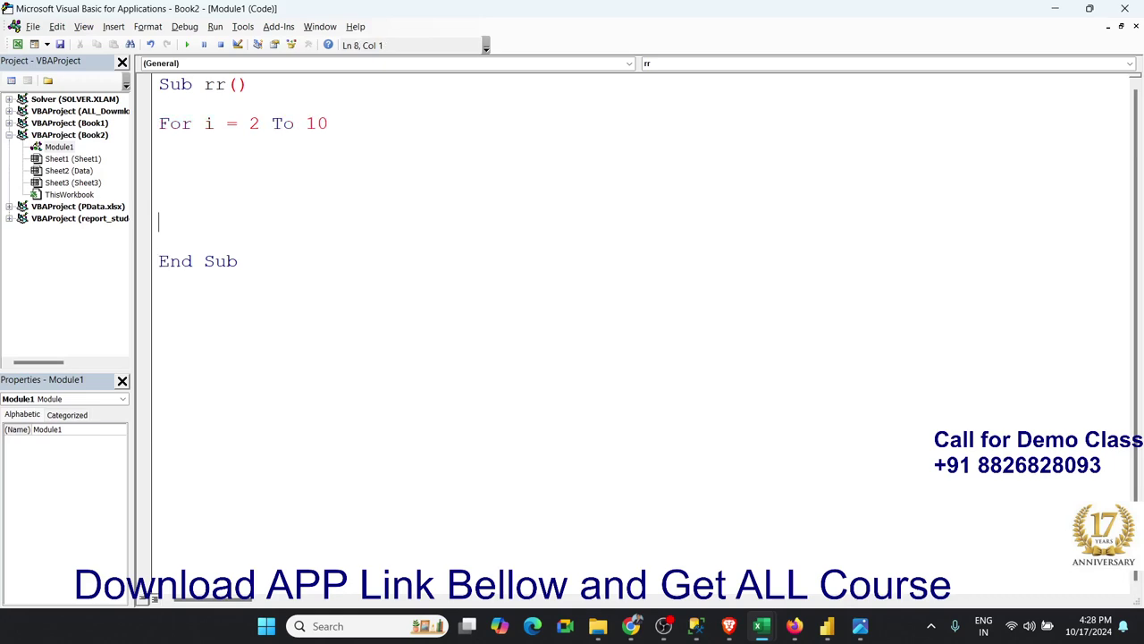
{"action": "type", "text": "next i"}
{"action": "key", "text": "Up"}
{"action": "key", "text": "Up"}
{"action": "key", "text": "Return"}
{"action": "key", "text": "Return"}
{"action": "key", "text": "Return"}
{"action": "key", "text": "Return"}
{"action": "key", "text": "Up"}
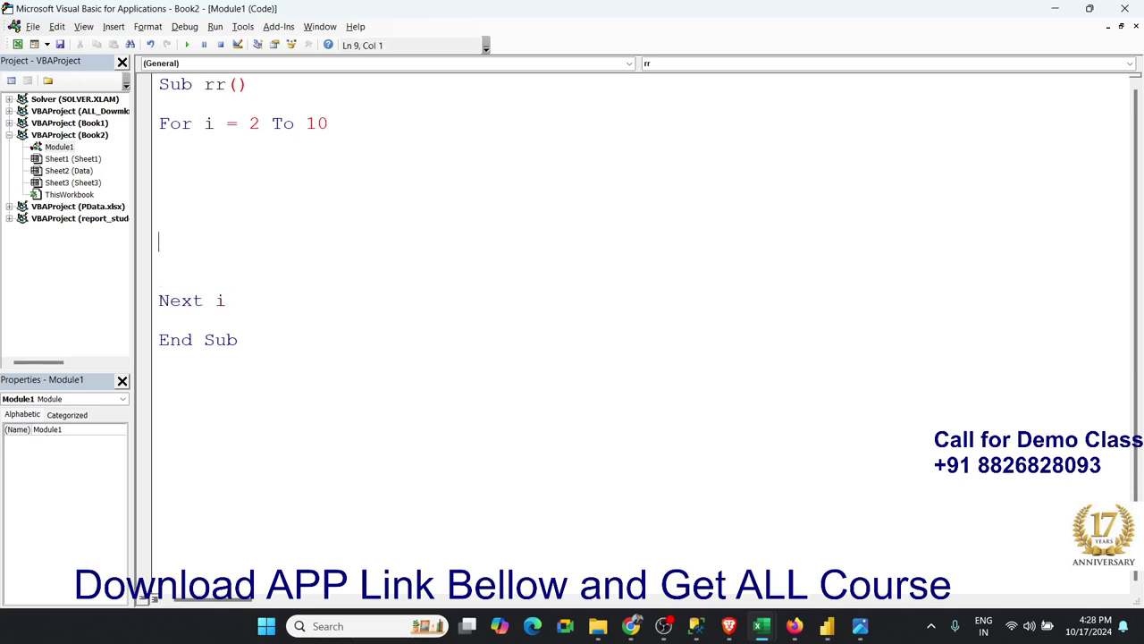
{"action": "key", "text": "Up"}
{"action": "key", "text": "Up"}
{"action": "key", "text": "Up"}
Add the inner loop For j = 1 To Cells(i, 2).Value after checking the Times value in B2.
{"action": "type", "text": "for"}
{"action": "key", "text": "BackSpace"}
{"action": "type", "text": "= "}
{"action": "type", "text": "2"}
{"action": "key", "text": "BackSpace"}
{"action": "type", "text": "1 "}
{"action": "type", "text": "to cells"}
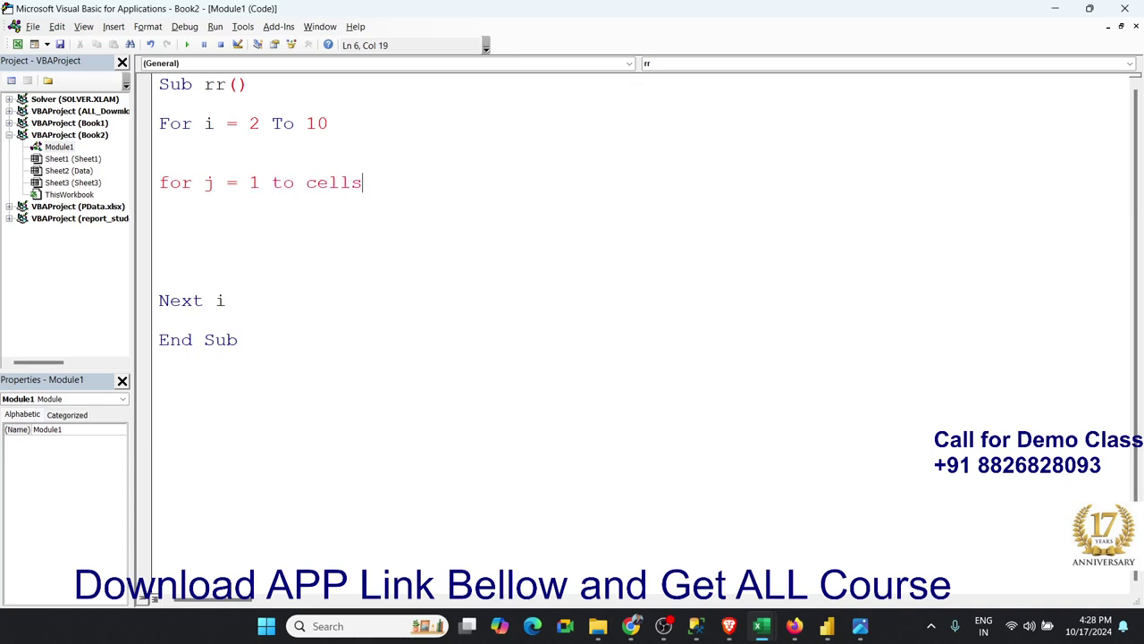
{"action": "type", "text": "("}
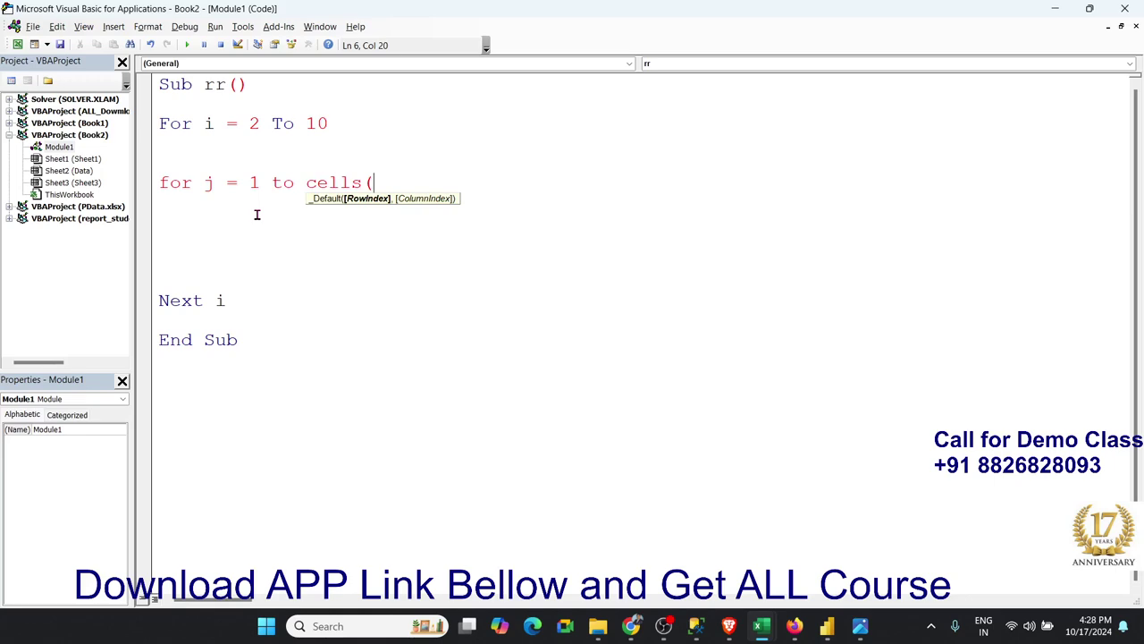
{"action": "key", "text": "alt+F11"}
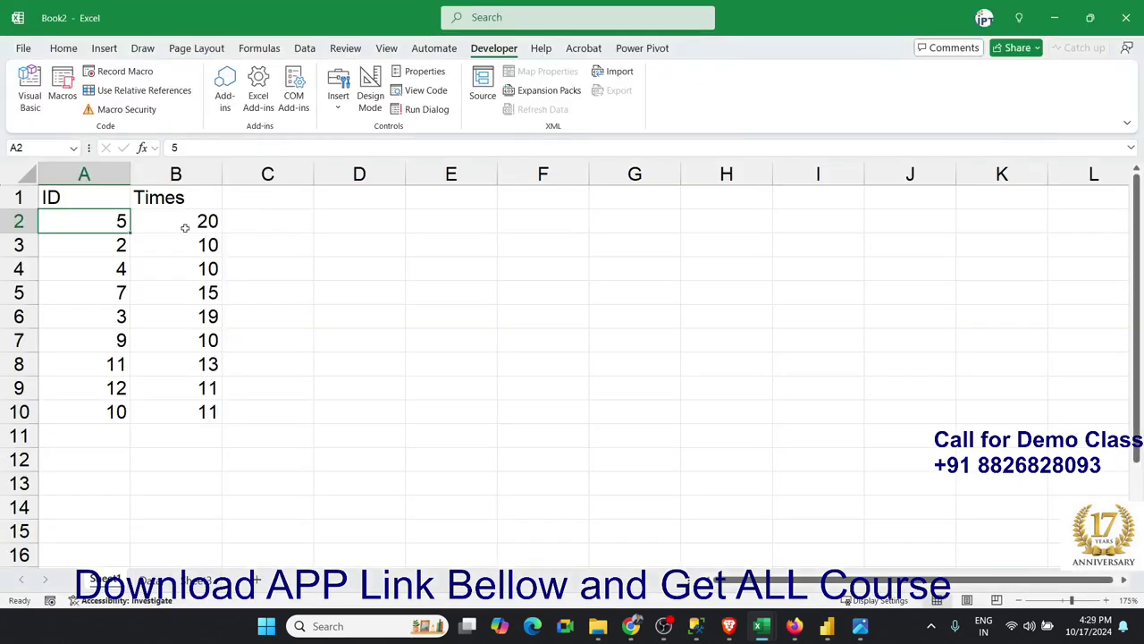
{"action": "left_click", "coordinate": [184, 224]}
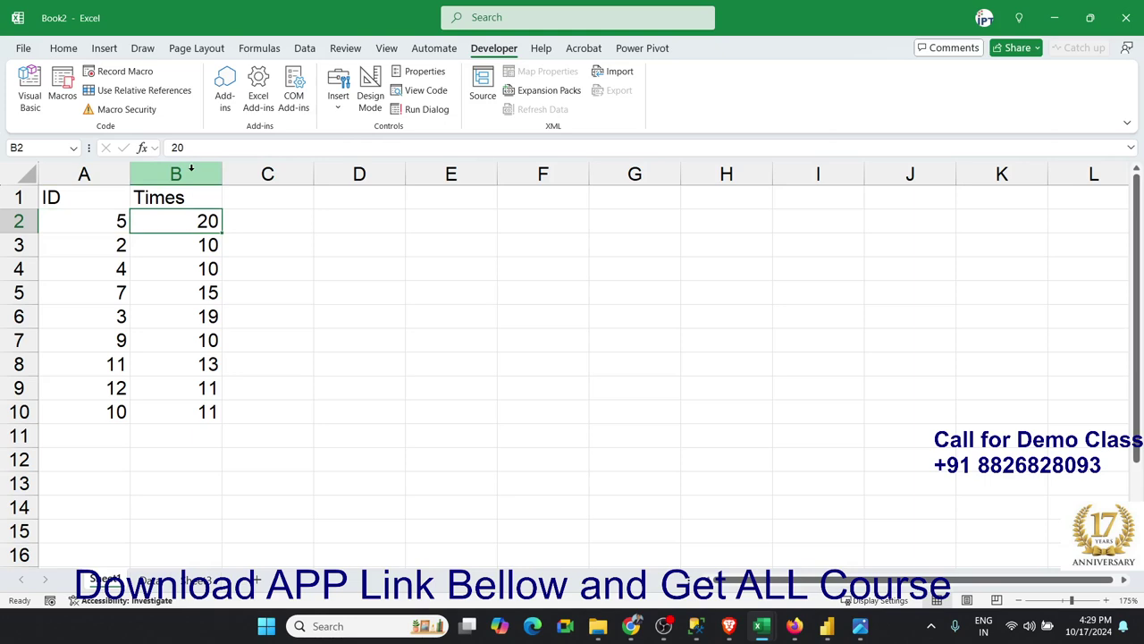
{"action": "key", "text": "alt+F11"}
{"action": "type", "text": "i"}
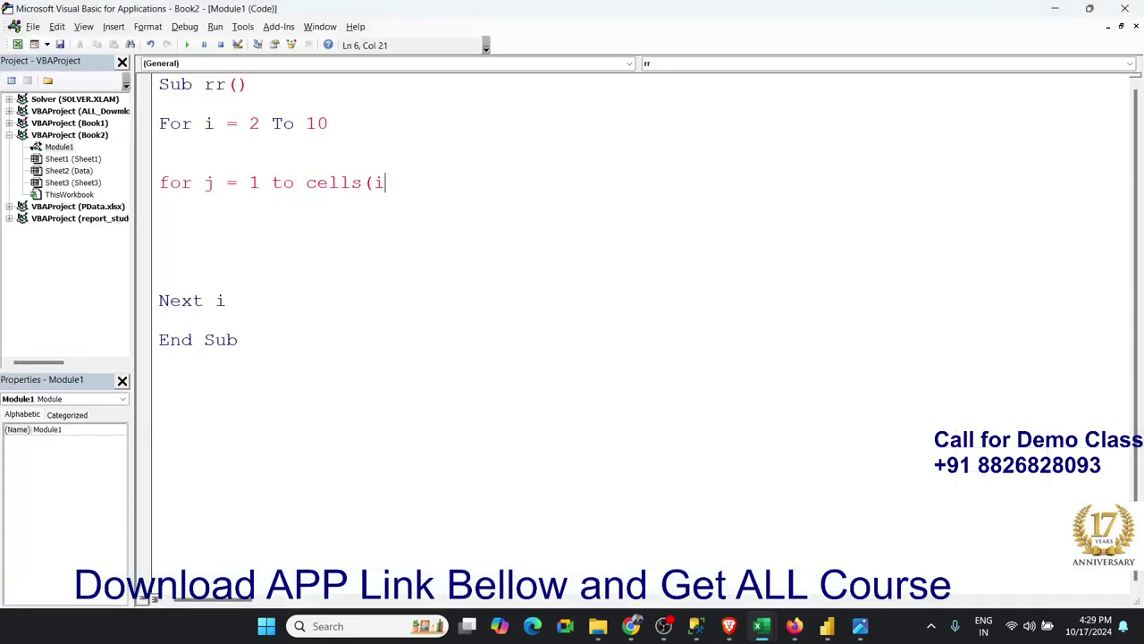
{"action": "type", "text": ",2"}
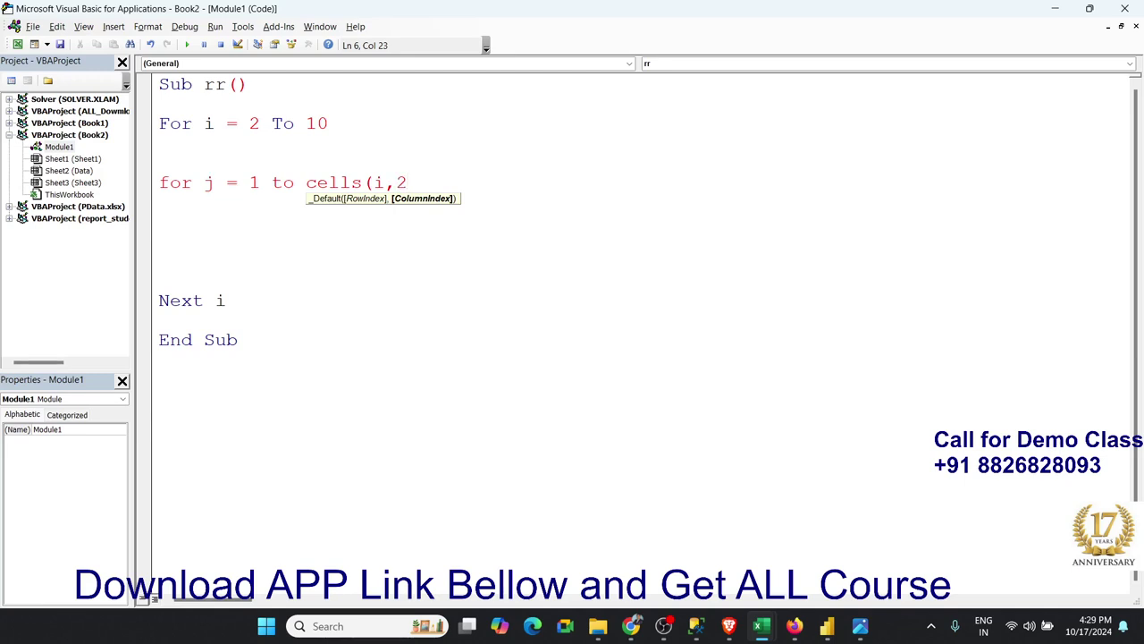
{"action": "type", "text": ").v"}
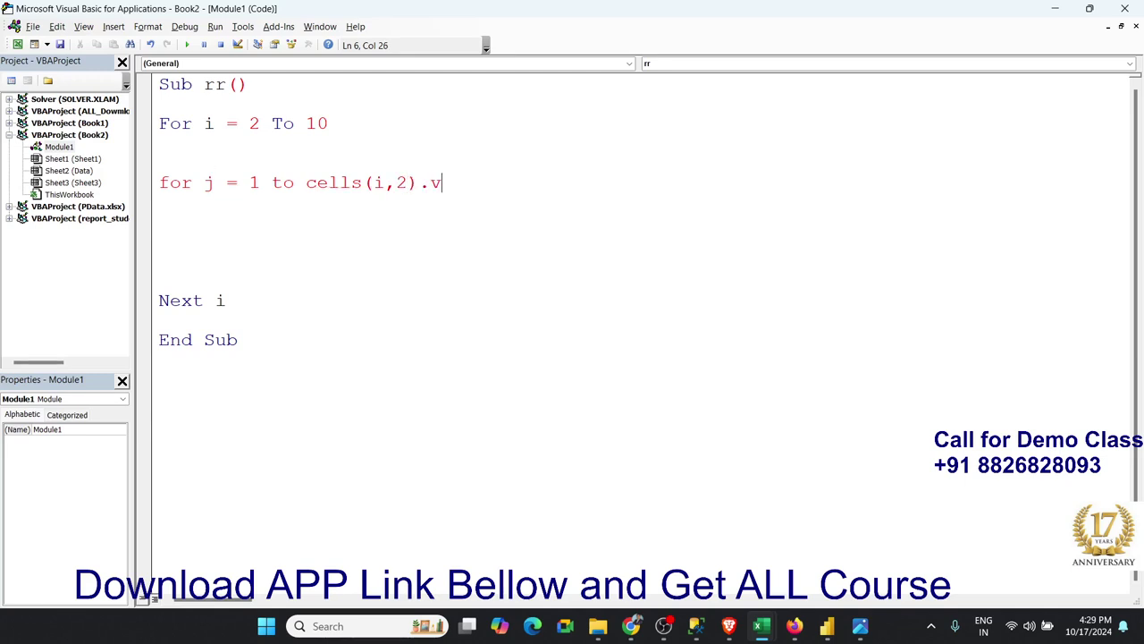
{"action": "type", "text": "alue"}
{"action": "key", "text": "Return"}
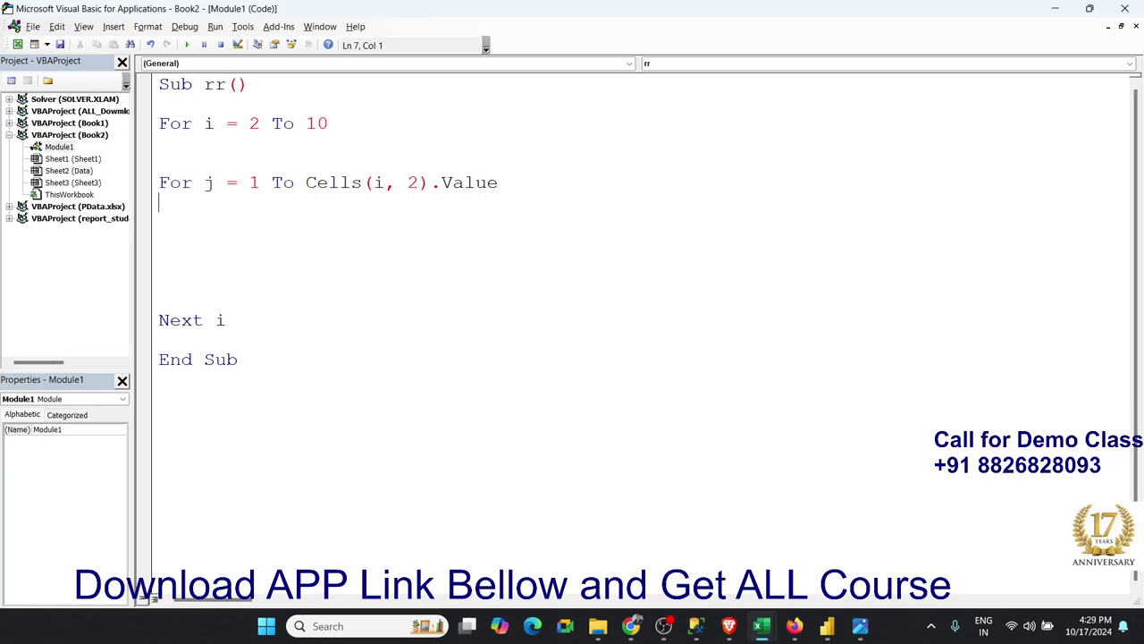
Start a sheets(" reference inside the loop, then erase it again.
{"action": "type", "text": "sheets"}
{"action": "type", "text": "(\""}
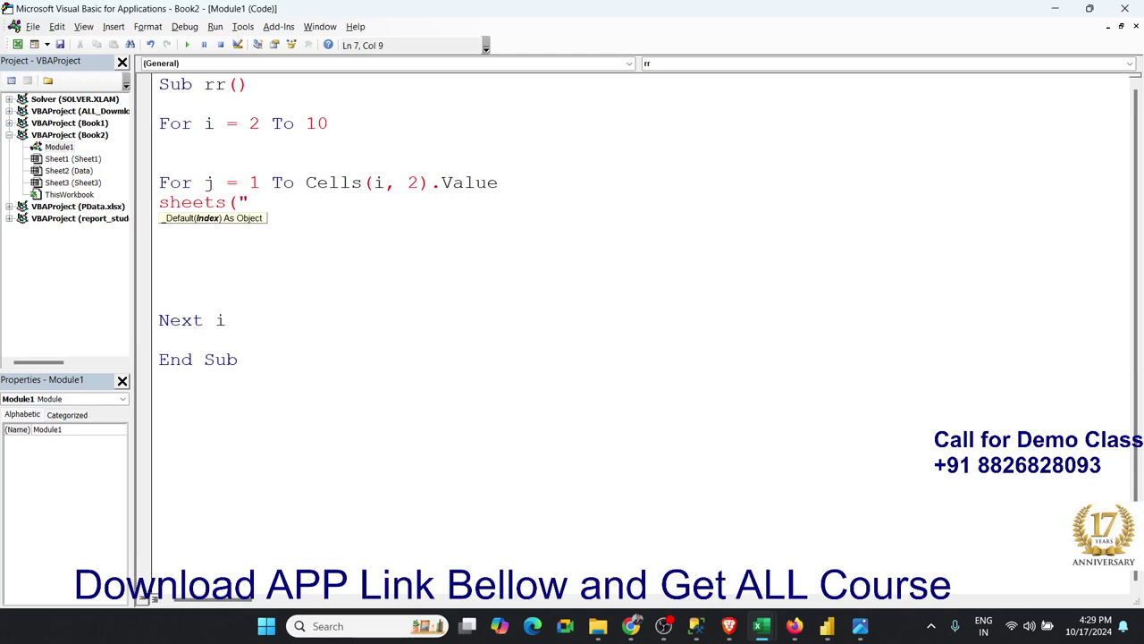
{"action": "key", "text": "BackSpace"}
{"action": "key", "text": "BackSpace"}
{"action": "key", "text": "BackSpace"}
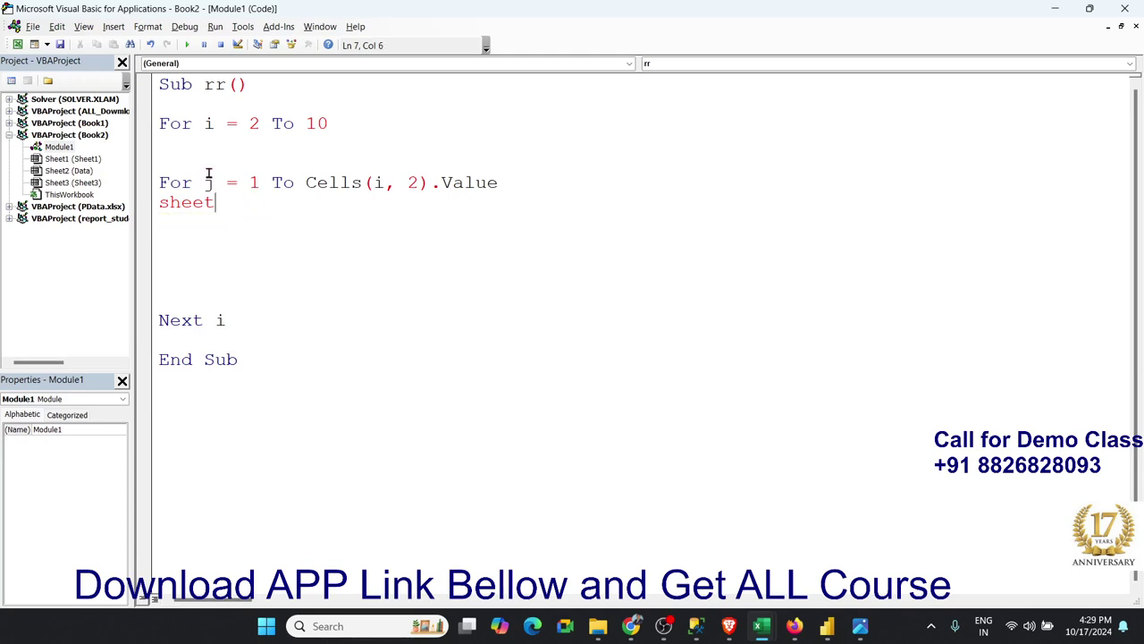
{"action": "key", "text": "BackSpace"}
{"action": "key", "text": "BackSpace"}
{"action": "key", "text": "BackSpace"}
{"action": "key", "text": "BackSpace"}
{"action": "key", "text": "Up"}
{"action": "key", "text": "Up"}
{"action": "key", "text": "Up"}
{"action": "key", "text": "Up"}
{"action": "key", "text": "Up"}
Under Sub rr(), add 'Dim w As Worksheet' and 'Set w = Sheets("Data")'.
{"action": "key", "text": "Return"}
{"action": "left_click", "coordinate": [159, 103]}
{"action": "type", "text": "dim "}
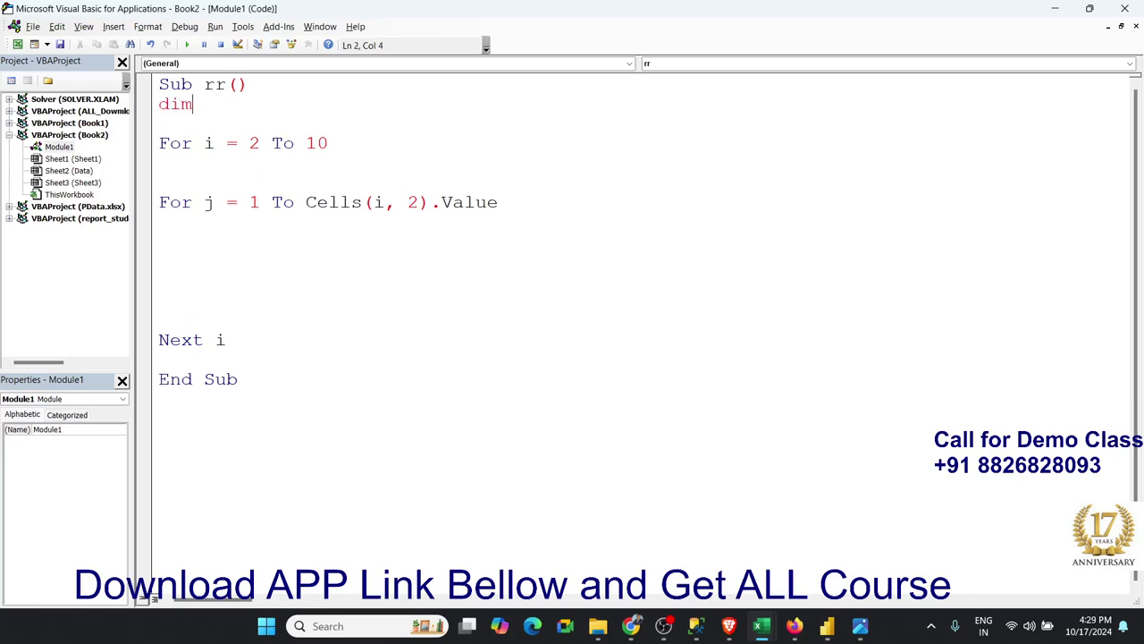
{"action": "type", "text": "w "}
{"action": "type", "text": "as wor"}
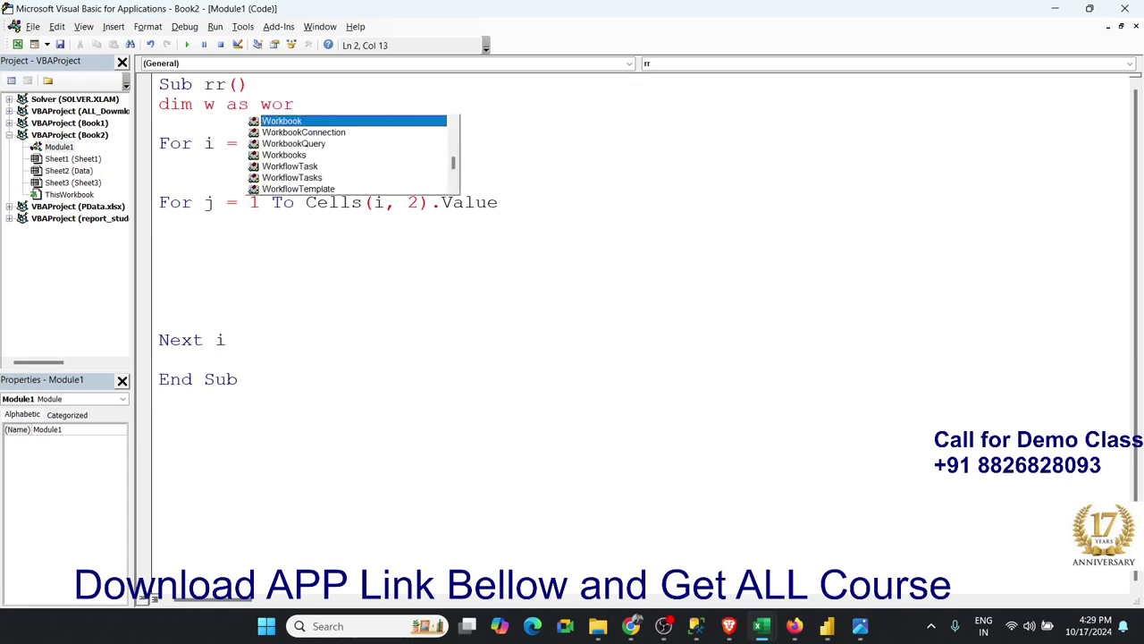
{"action": "type", "text": "ksh"}
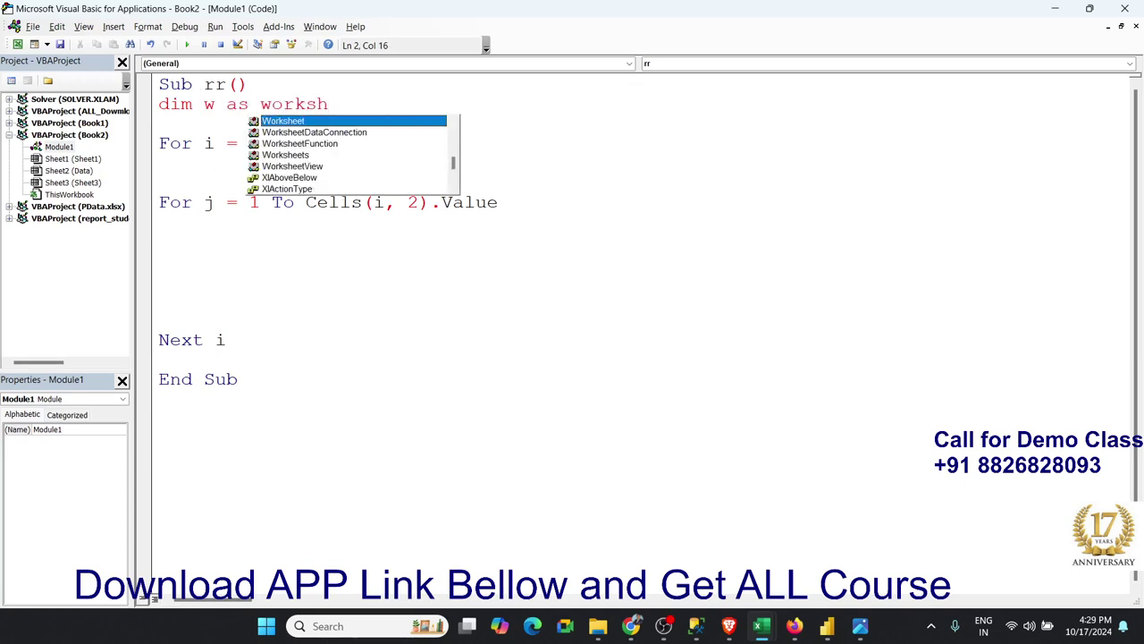
{"action": "key", "text": "Return"}
{"action": "key", "text": "Return"}
{"action": "type", "text": "s"}
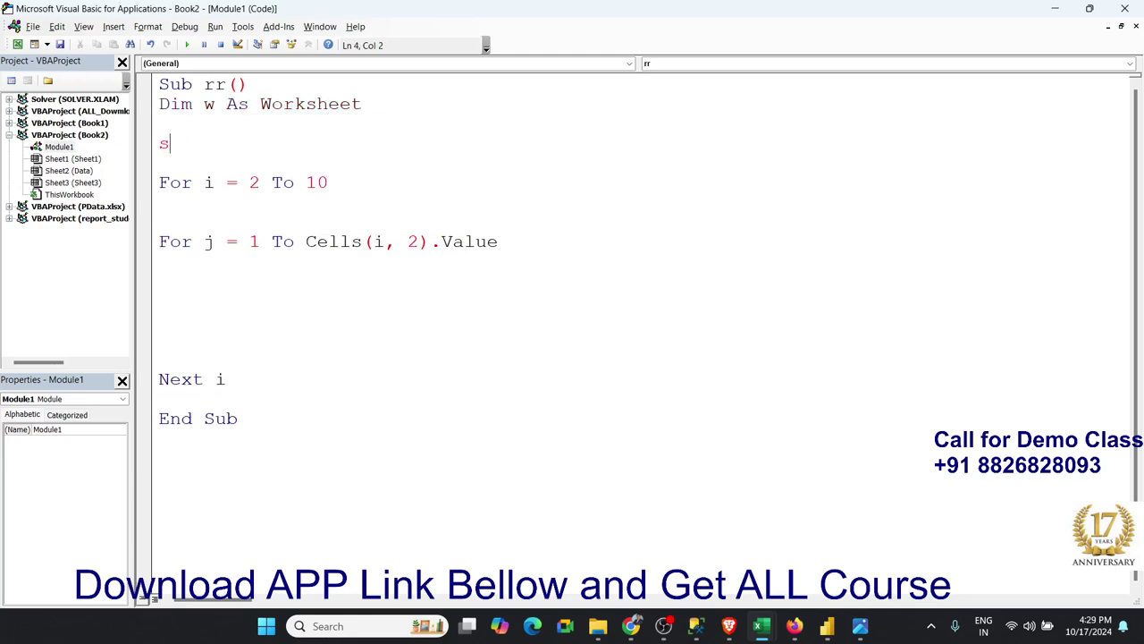
{"action": "type", "text": "et w=s"}
{"action": "type", "text": "heets("}
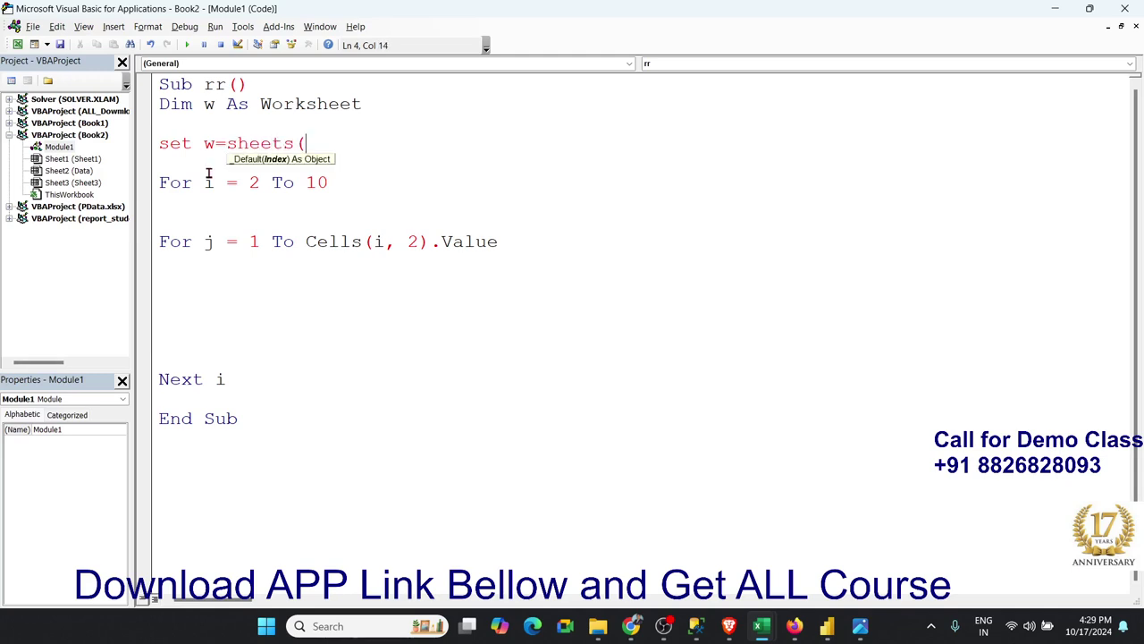
{"action": "type", "text": "\""}
{"action": "type", "text": "DAta"}
{"action": "key", "text": "BackSpace"}
{"action": "key", "text": "BackSpace"}
{"action": "key", "text": "BackSpace"}
{"action": "type", "text": "ata\""}
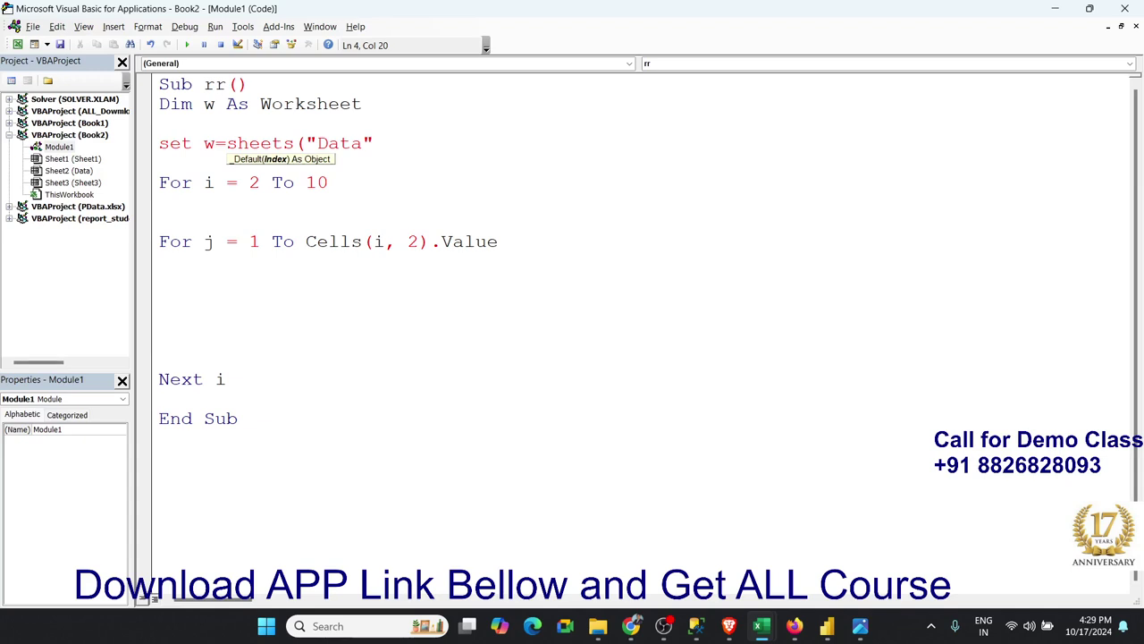
{"action": "type", "text": ")"}
{"action": "key", "text": "Down"}
{"action": "key", "text": "Down"}
{"action": "key", "text": "Down"}
{"action": "key", "text": "Down"}
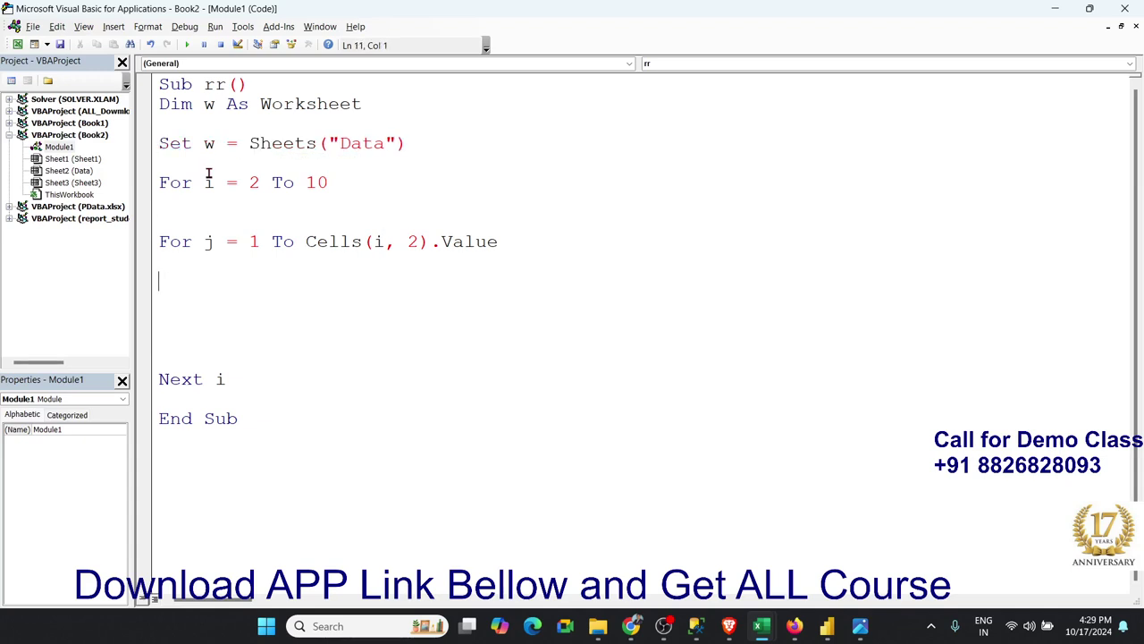
Inside the For j loop, start the assignment Range("A65000").End(xlUp).Offset(1, 0).Value =.
{"action": "type", "text": "rang"}
{"action": "type", "text": "e(\"A"}
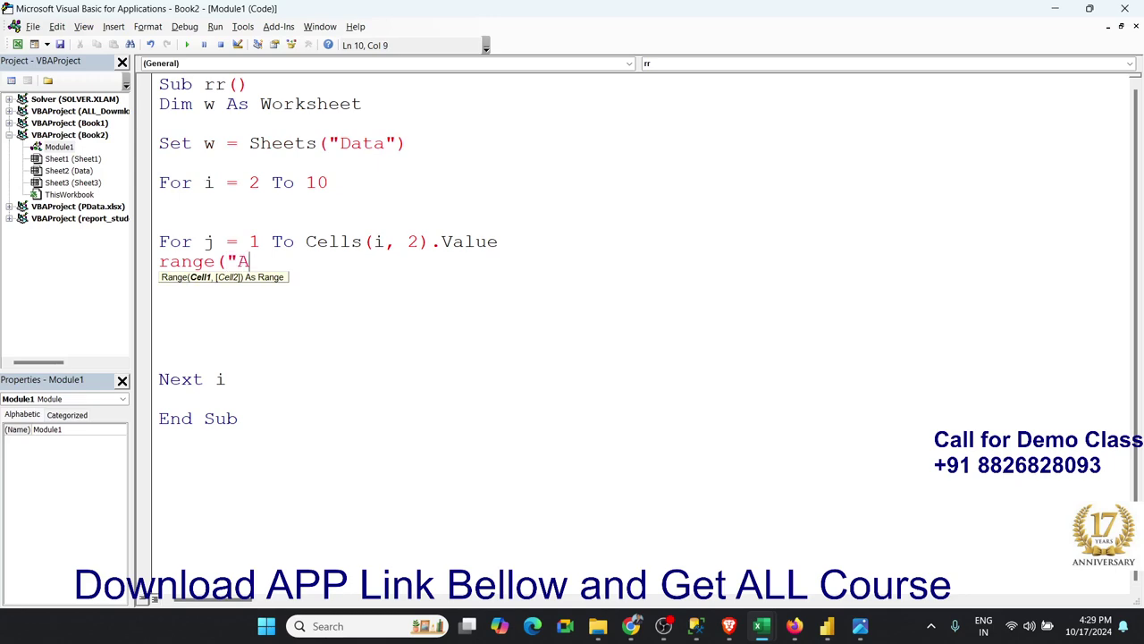
{"action": "type", "text": "65000\""}
{"action": "type", "text": ")."}
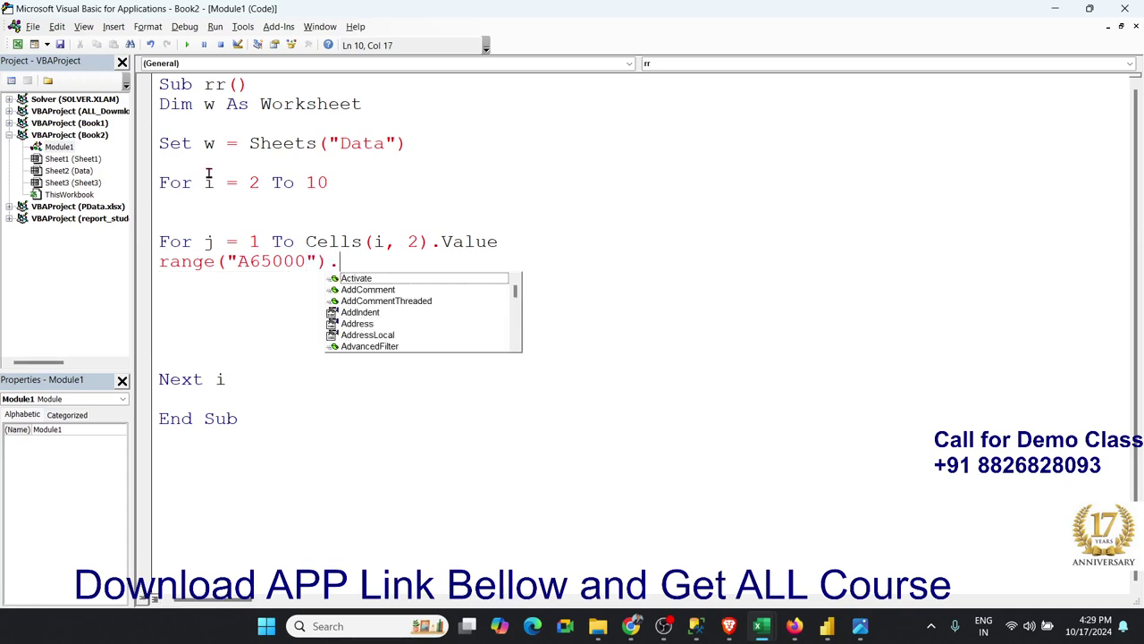
{"action": "type", "text": "e"}
{"action": "key", "text": "Down"}
{"action": "key", "text": "Tab"}
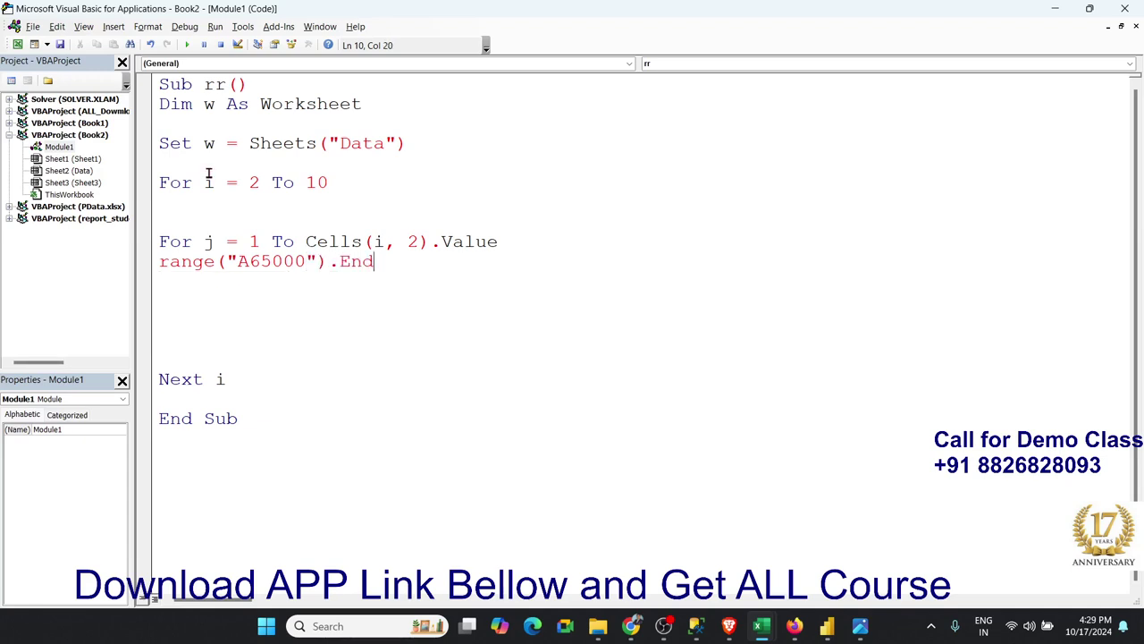
{"action": "type", "text": "("}
{"action": "key", "text": "Down"}
{"action": "key", "text": "Down"}
{"action": "key", "text": "Down"}
{"action": "key", "text": "Down"}
{"action": "key", "text": "Tab"}
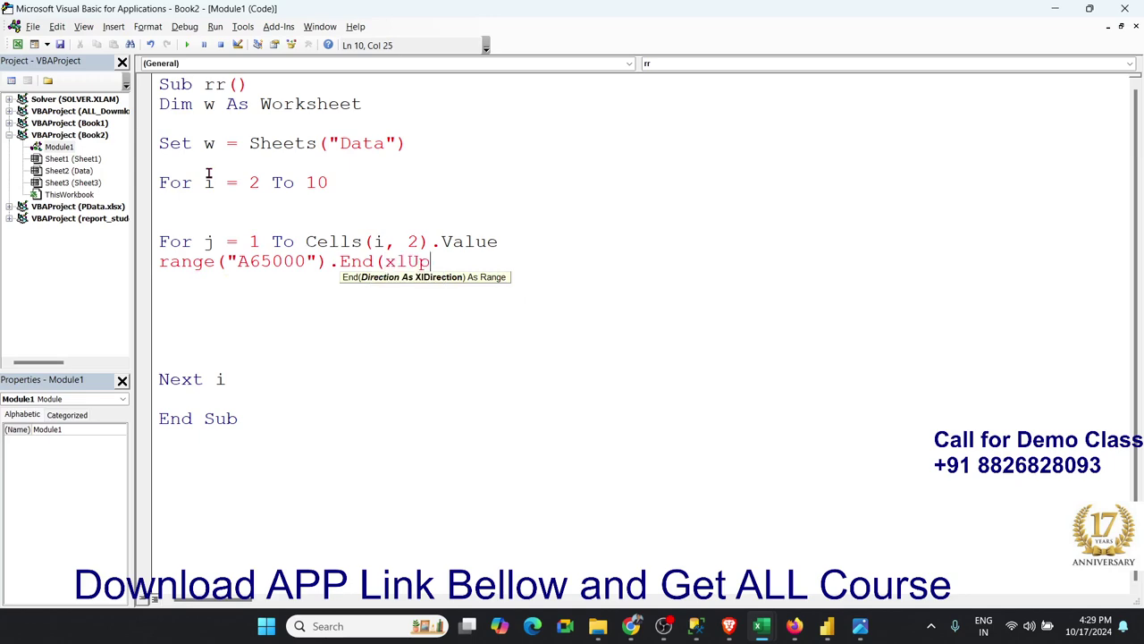
{"action": "type", "text": ").o"}
{"action": "key", "text": "Tab"}
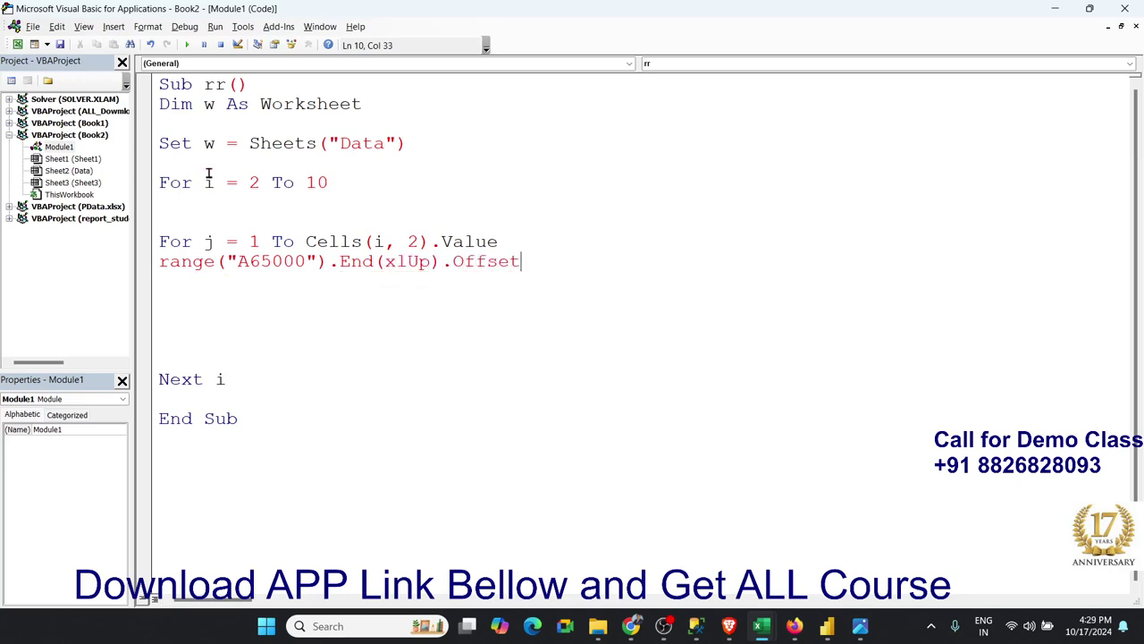
{"action": "type", "text": "("}
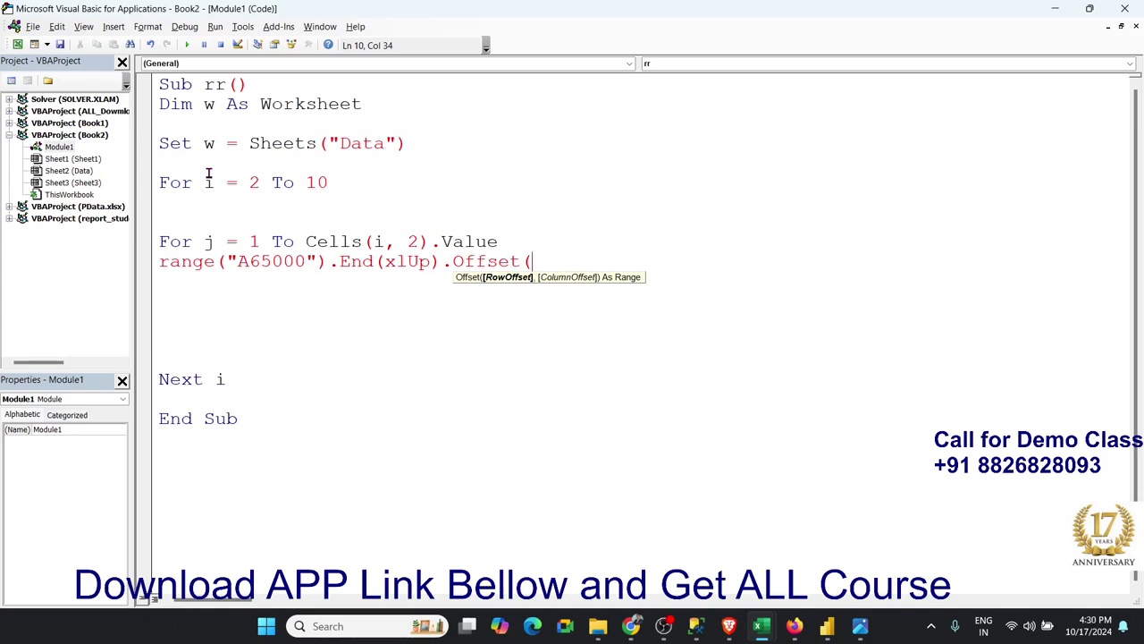
{"action": "type", "text": "1,0"}
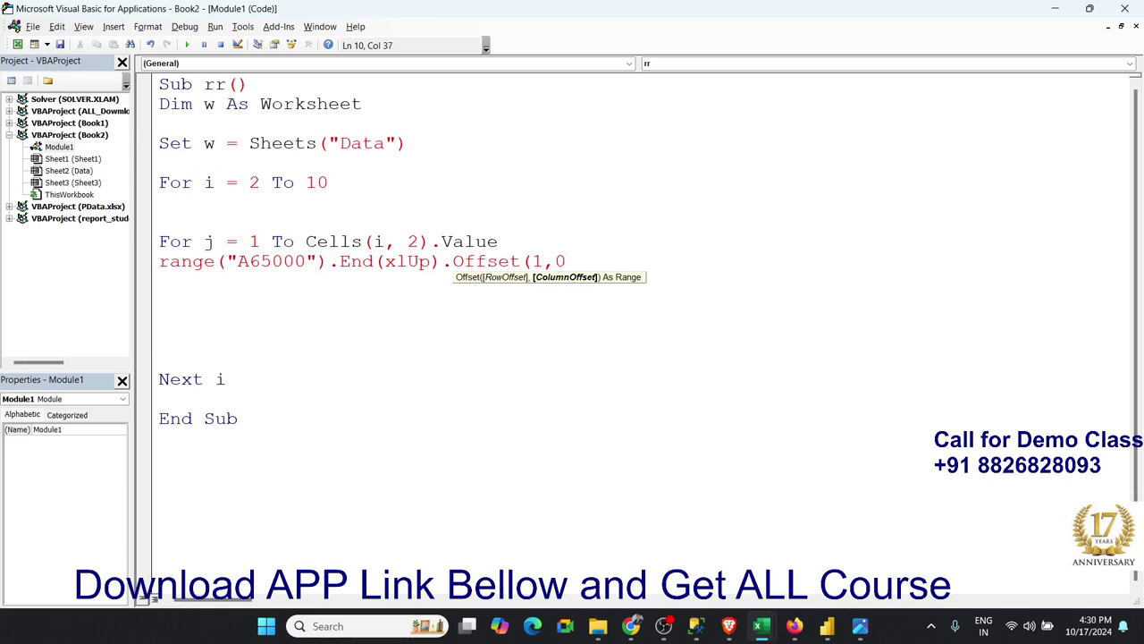
{"action": "type", "text": ").value "}
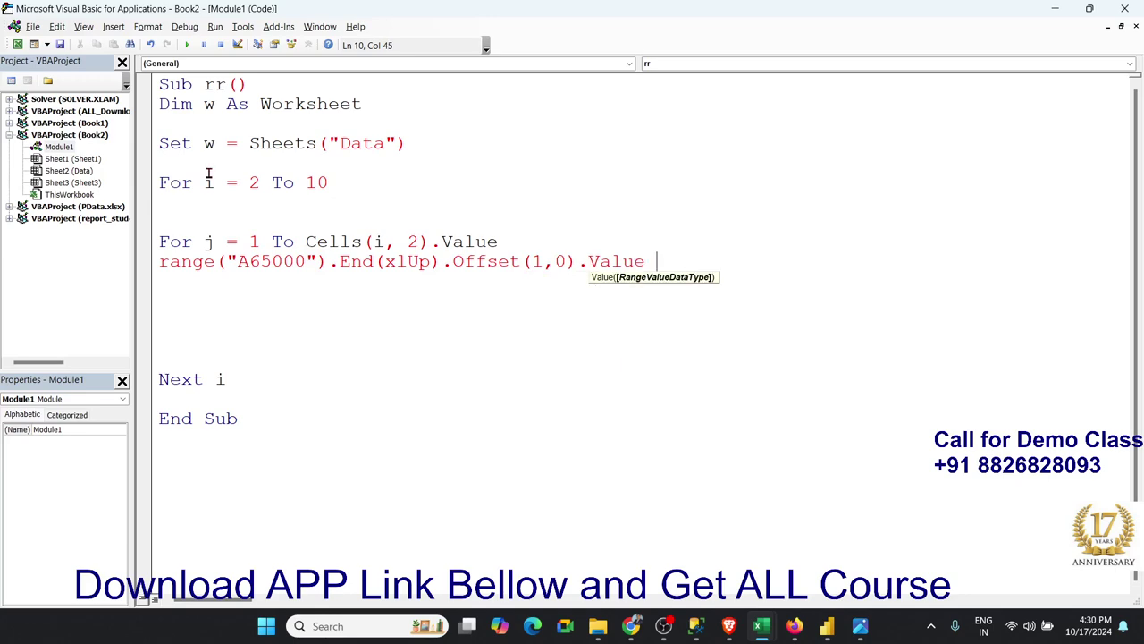
{"action": "type", "text": "="}
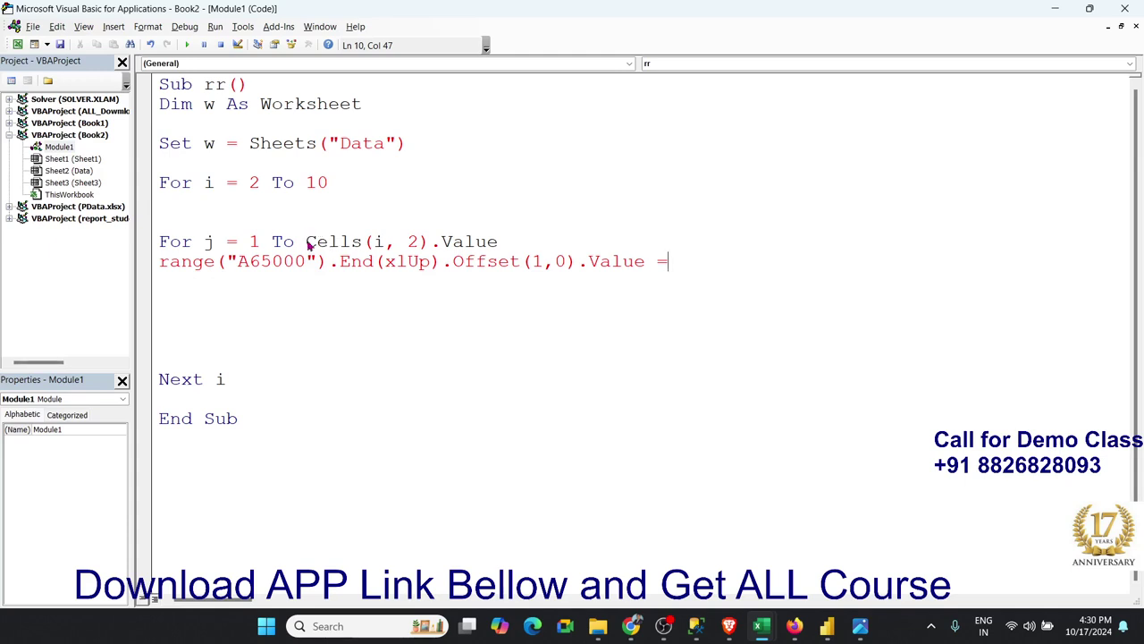
Complete the assignment with Cells(i, 1).Value, copied from Cells(i, 2).Value and edited.
{"action": "left_click", "coordinate": [401, 250]}
{"action": "key", "text": "Return"}
{"action": "left_click_drag", "start_coordinate": [306, 241], "coordinate": [518, 242]}
{"action": "key", "text": "ctrl+c"}
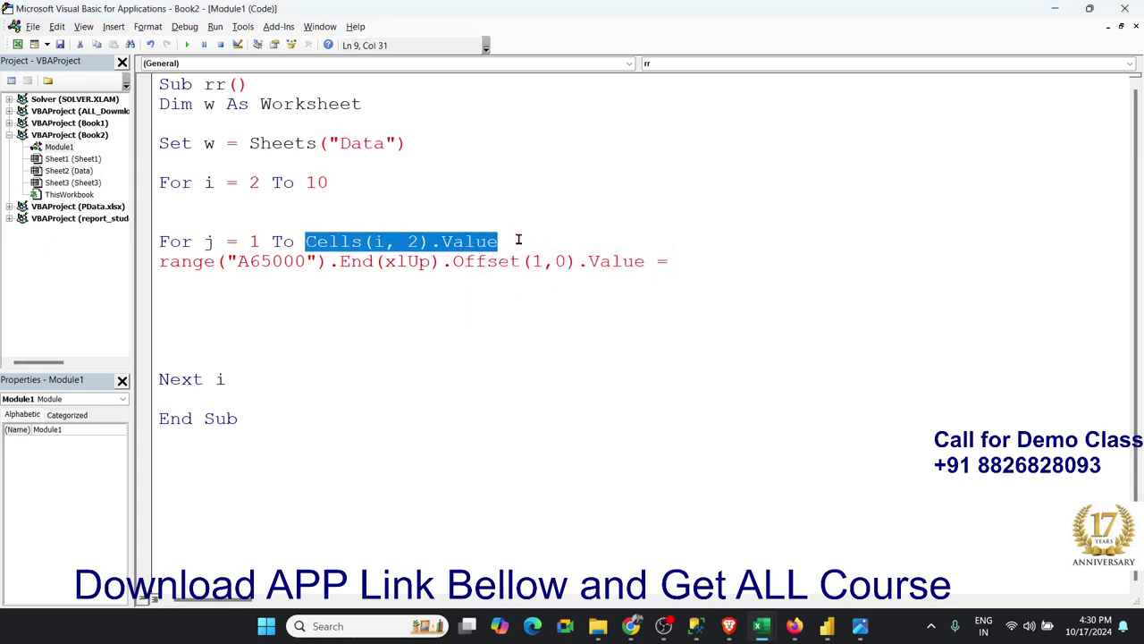
{"action": "left_click", "coordinate": [691, 259]}
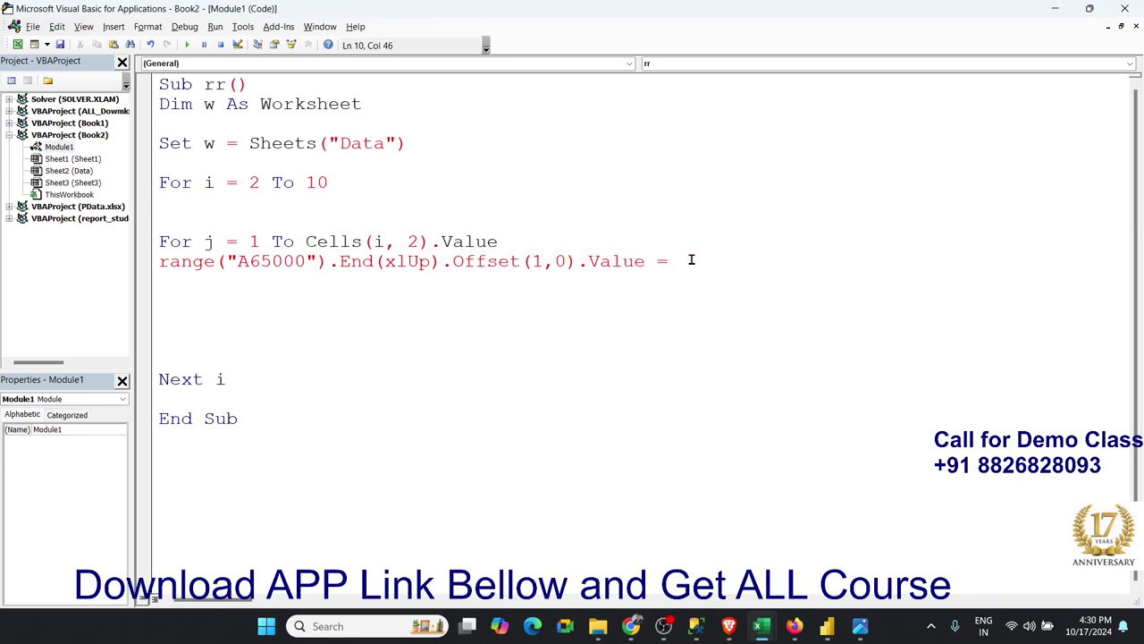
{"action": "key", "text": "ctrl+v"}
{"action": "left_click", "coordinate": [769, 261]}
{"action": "key", "text": "Delete"}
{"action": "type", "text": "1"}
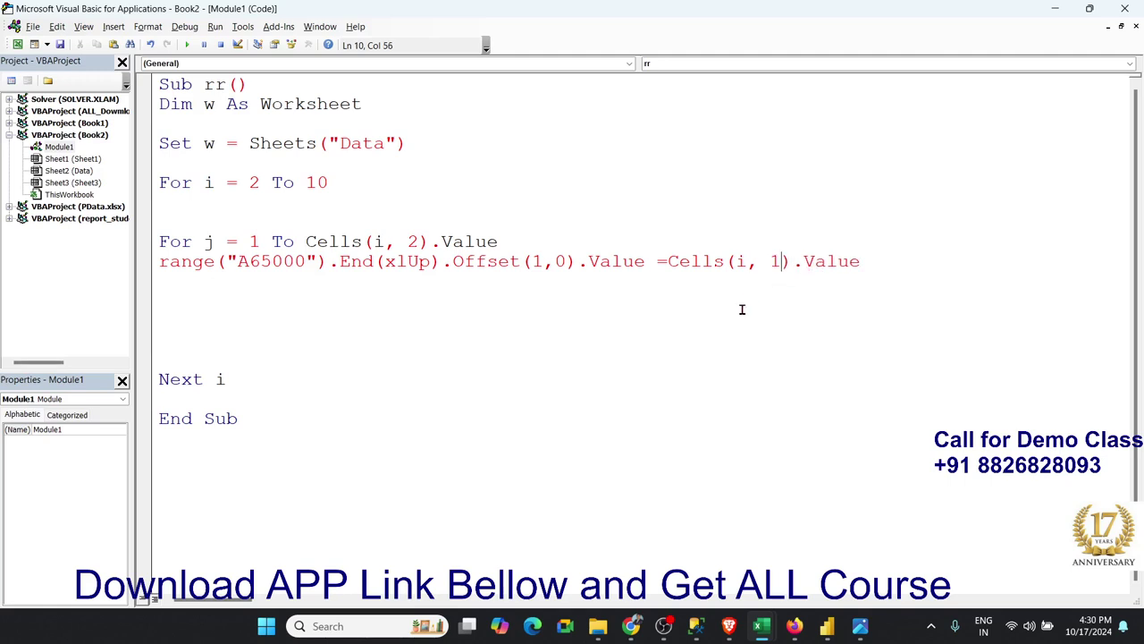
Prefix the Range with w. to target the Data sheet, and add the loop's closing nex j line.
{"action": "left_click", "coordinate": [733, 313]}
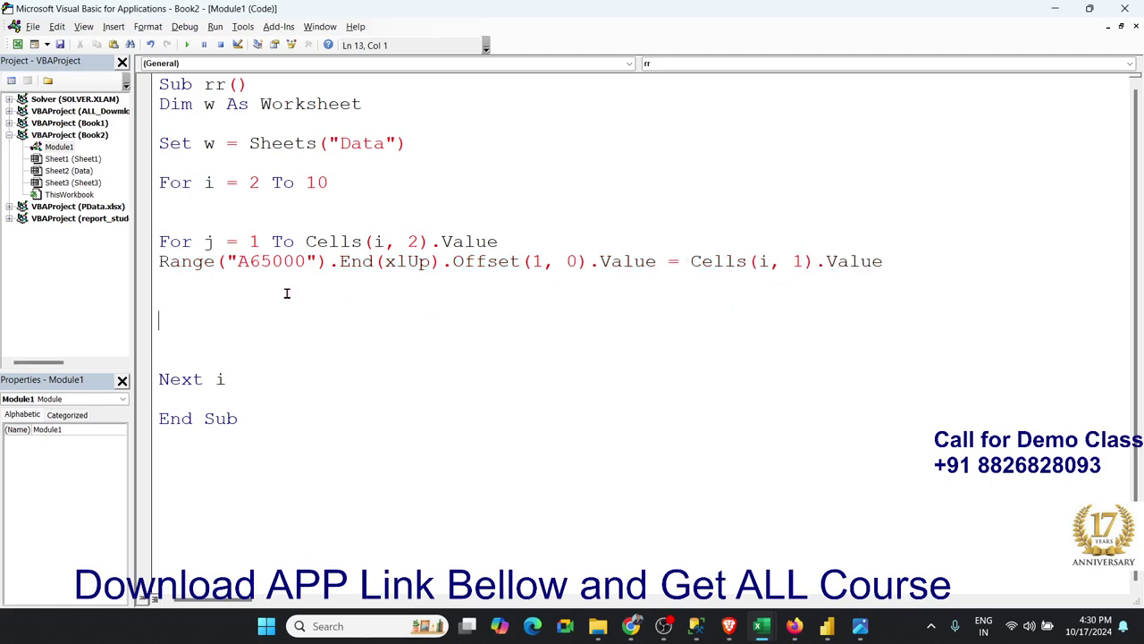
{"action": "key", "text": "Up"}
{"action": "key", "text": "Up"}
{"action": "key", "text": "Up"}
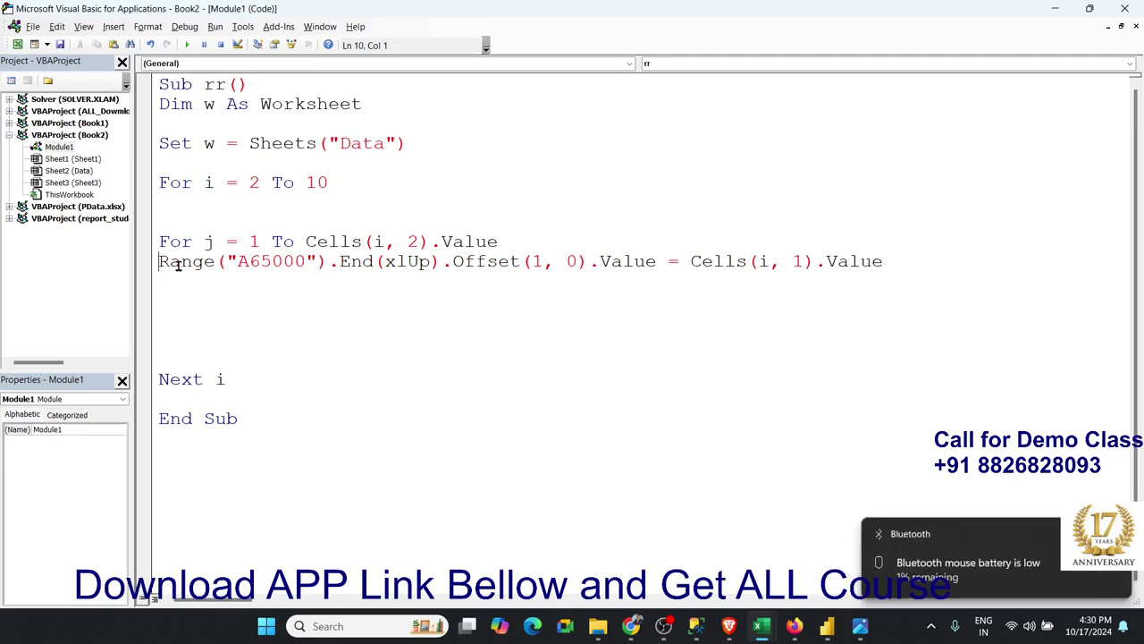
{"action": "type", "text": "w."}
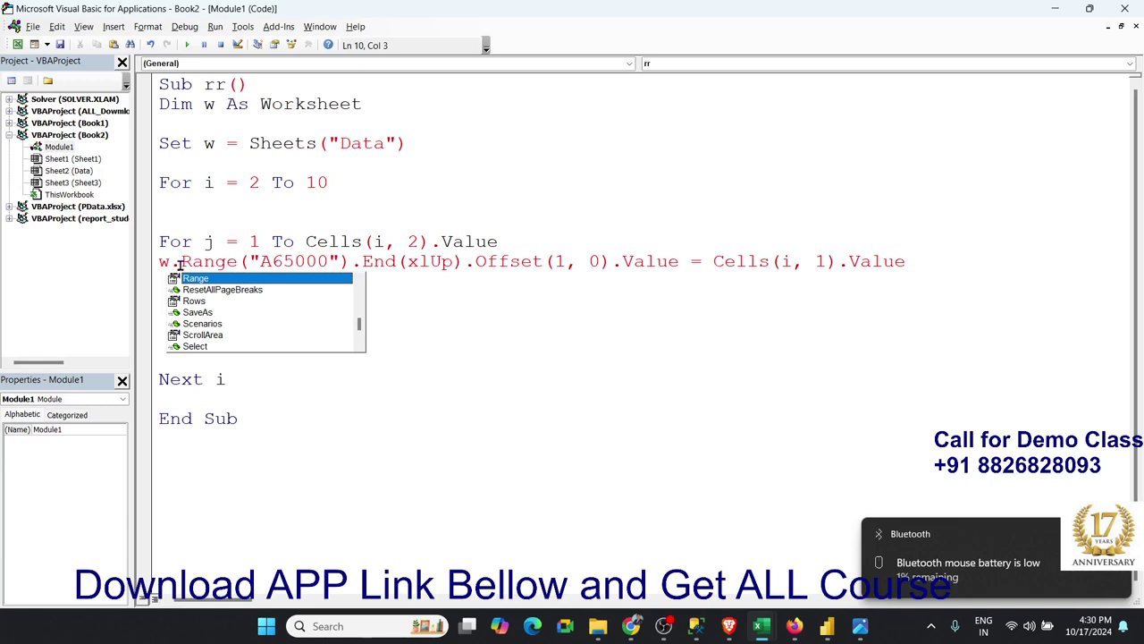
{"action": "left_click", "coordinate": [461, 315]}
{"action": "left_click", "coordinate": [412, 294]}
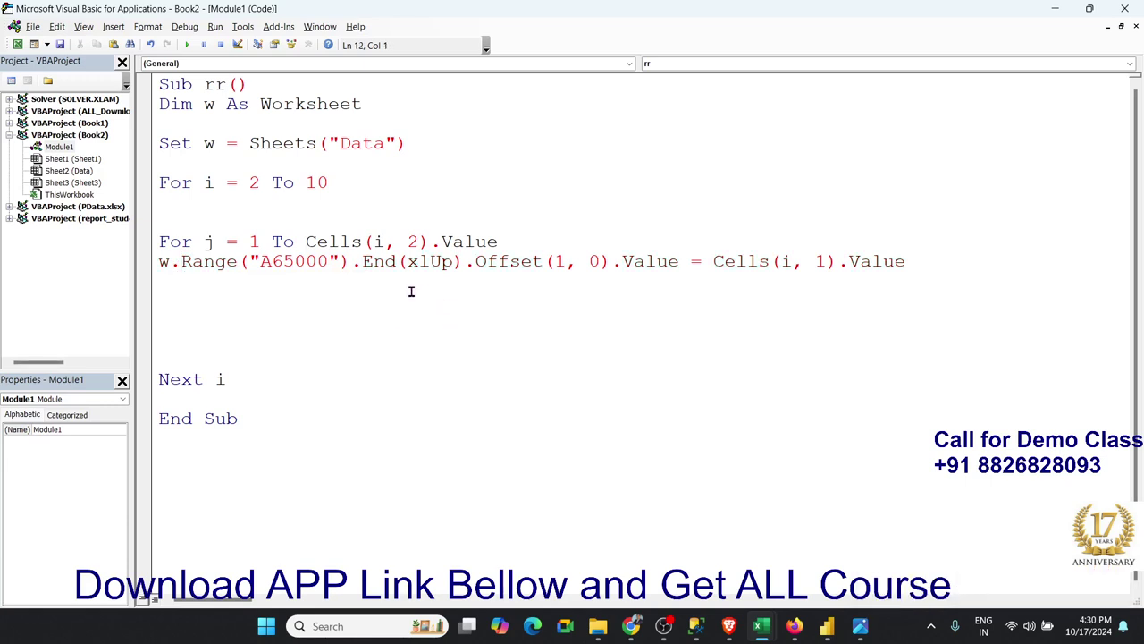
{"action": "type", "text": "nex j"}
Enter the header ID in cell A1 of the Data sheet.
{"action": "left_click", "coordinate": [516, 319]}
{"action": "key", "text": "alt+F11"}
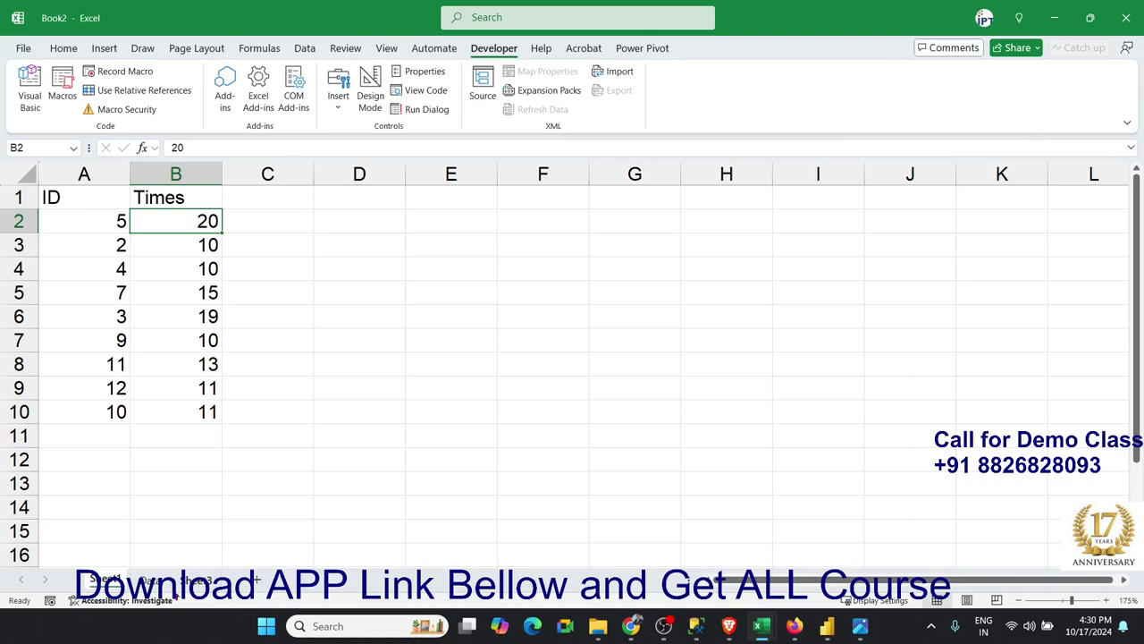
{"action": "left_click", "coordinate": [195, 580]}
{"action": "type", "text": "ID"}
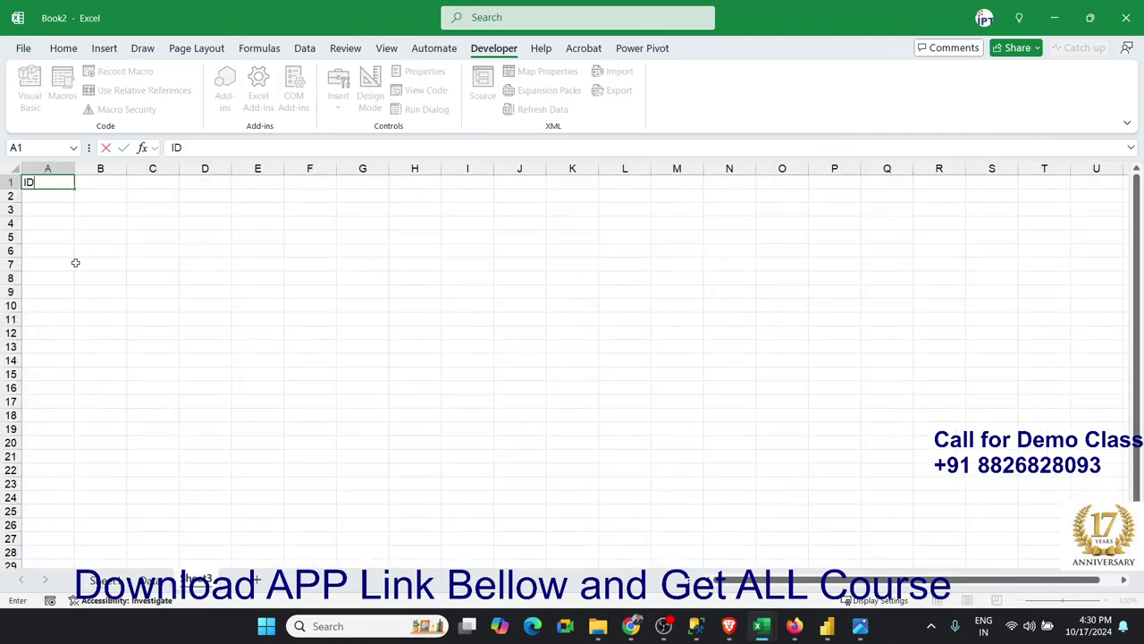
{"action": "key", "text": "Return"}
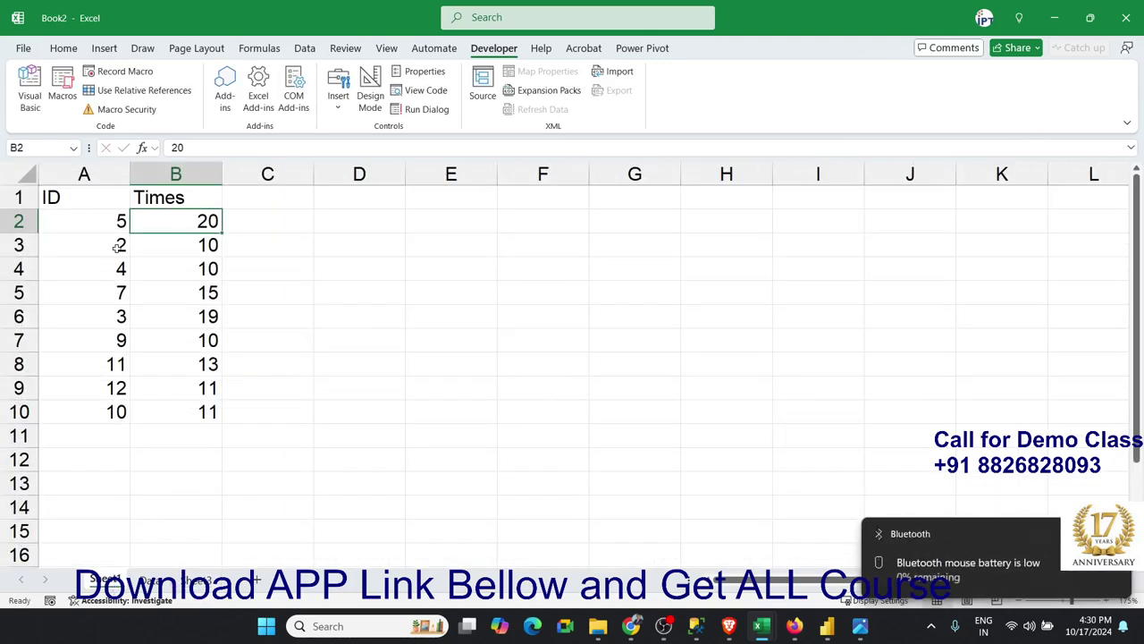
Run rr from the Macros list, then fix the resulting error by correcting nex to Next j.
{"action": "left_click", "coordinate": [84, 244]}
{"action": "left_click", "coordinate": [61, 89]}
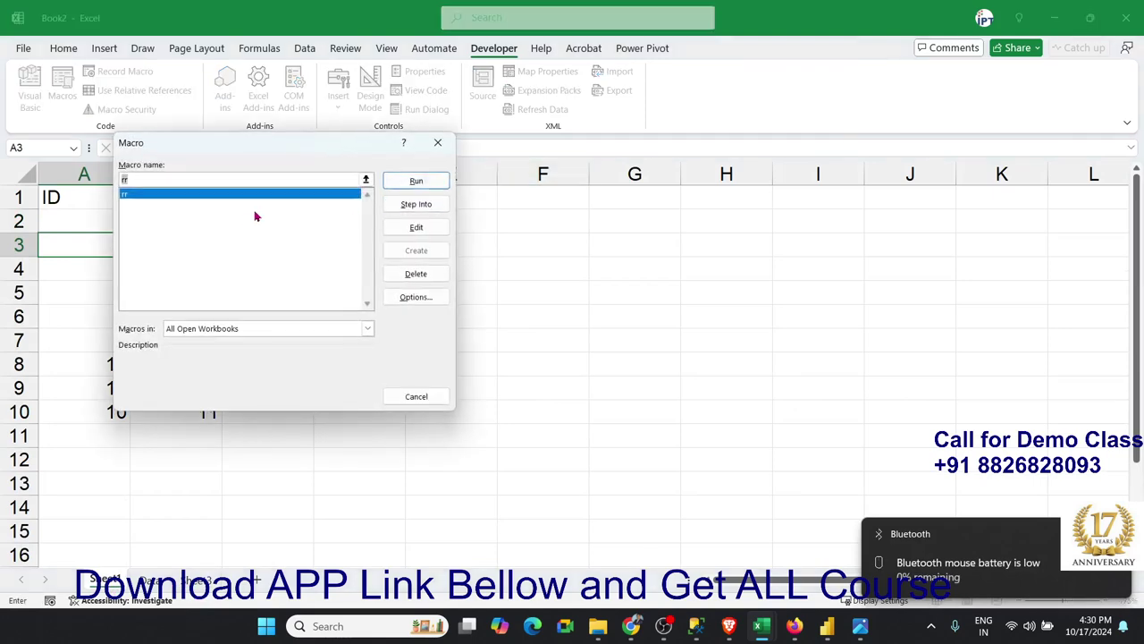
{"action": "left_click", "coordinate": [416, 181]}
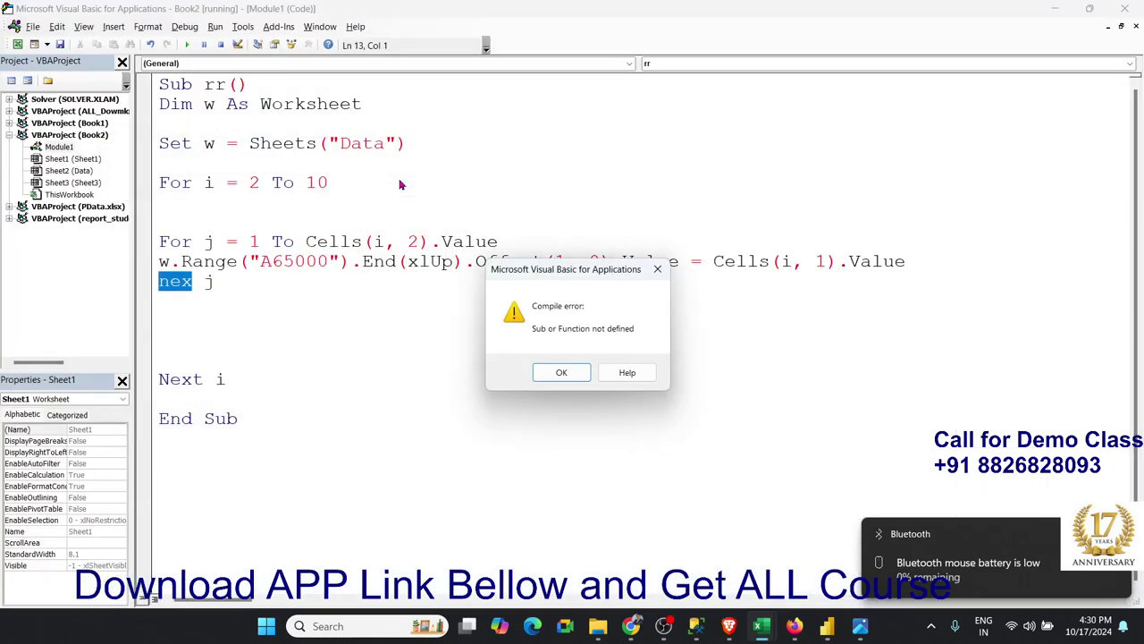
{"action": "left_click", "coordinate": [539, 376]}
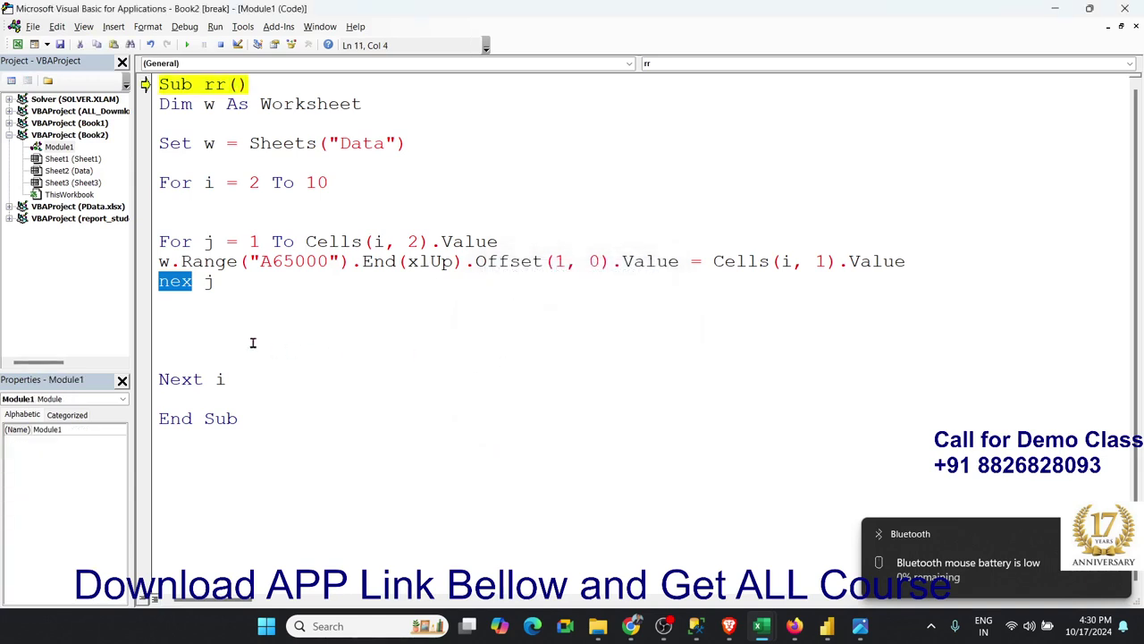
{"action": "left_click", "coordinate": [195, 283]}
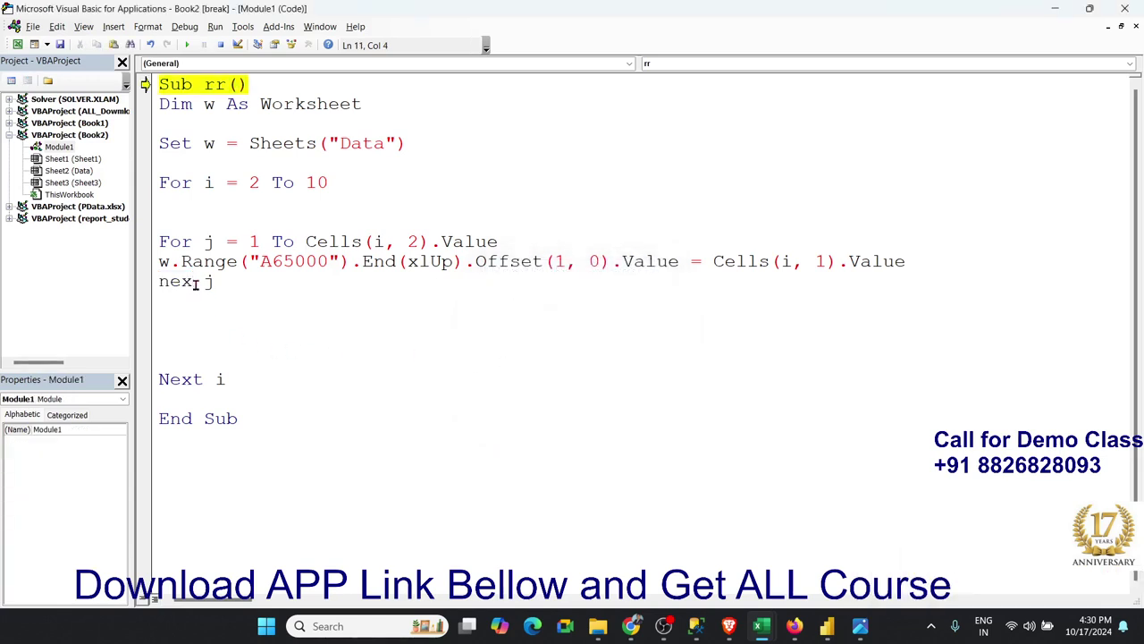
{"action": "type", "text": "t"}
{"action": "left_click", "coordinate": [201, 302]}
Run the corrected rr macro and check that Data's column A is filled through row 120.
{"action": "left_click", "coordinate": [187, 45]}
{"action": "key", "text": "alt+F11"}
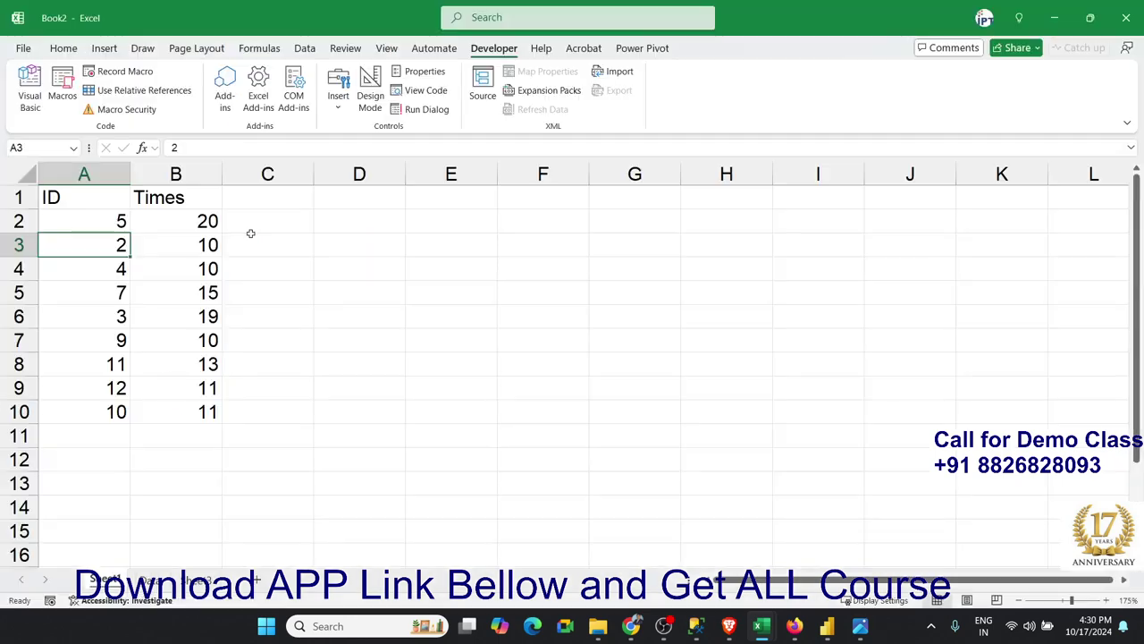
{"action": "left_click", "coordinate": [153, 581]}
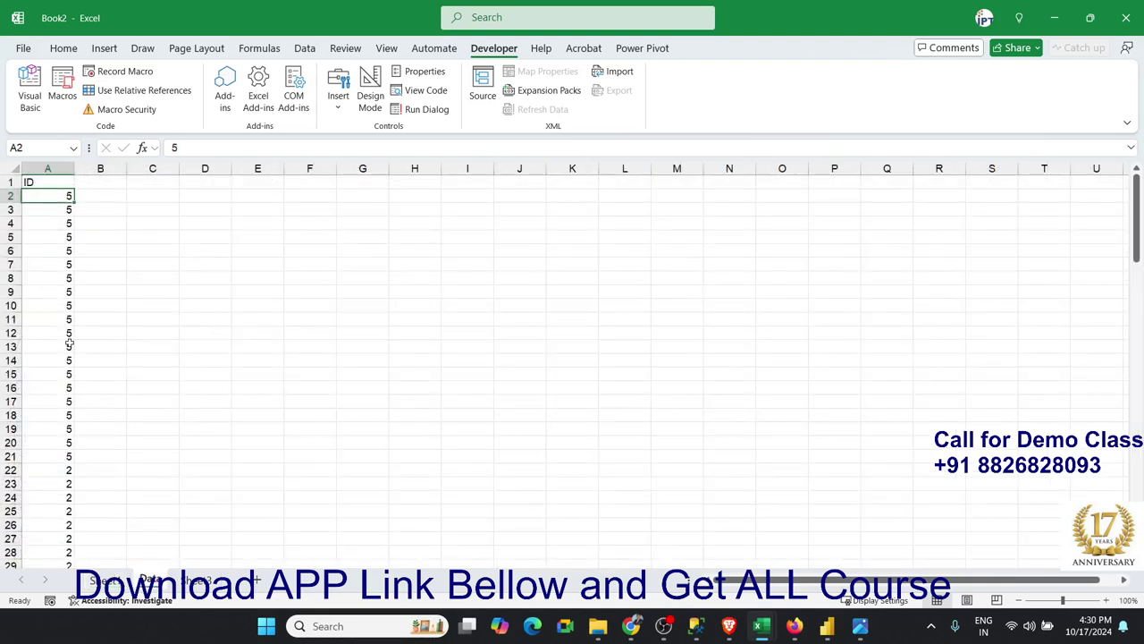
{"action": "scroll", "coordinate": [98, 437], "scroll_direction": "down", "scroll_amount": 2}
{"action": "scroll", "coordinate": [98, 437], "scroll_direction": "down", "scroll_amount": 8}
{"action": "scroll", "coordinate": [97, 436], "scroll_direction": "down", "scroll_amount": 9}
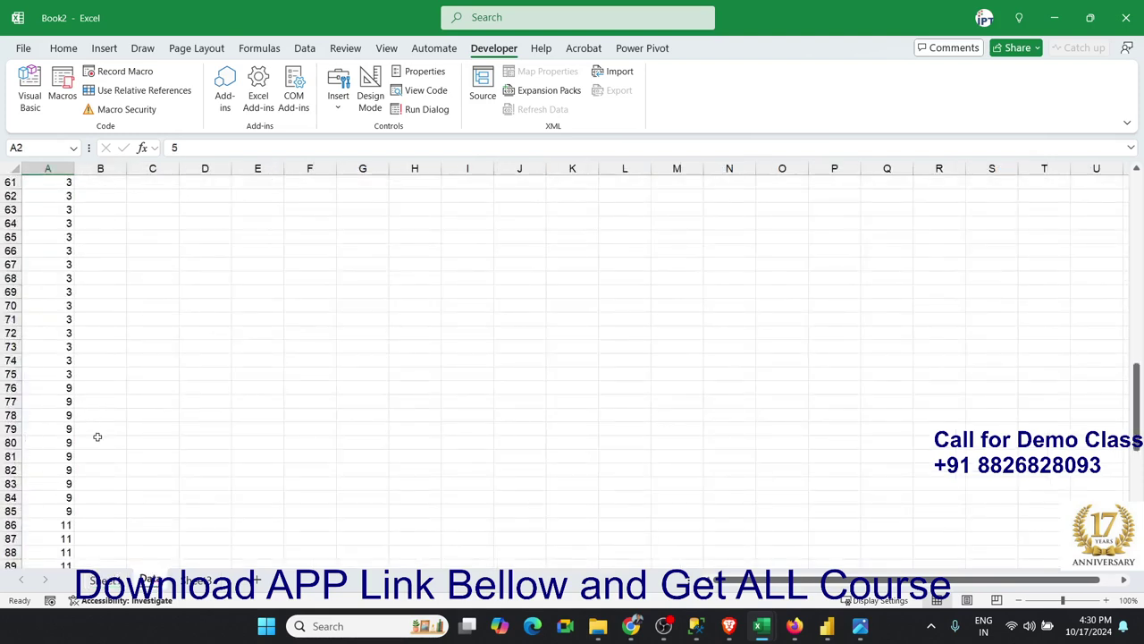
{"action": "scroll", "coordinate": [97, 437], "scroll_direction": "down", "scroll_amount": 5}
{"action": "scroll", "coordinate": [97, 436], "scroll_direction": "down", "scroll_amount": 5}
{"action": "scroll", "coordinate": [98, 436], "scroll_direction": "down", "scroll_amount": 5}
{"action": "scroll", "coordinate": [98, 436], "scroll_direction": "up", "scroll_amount": 4}
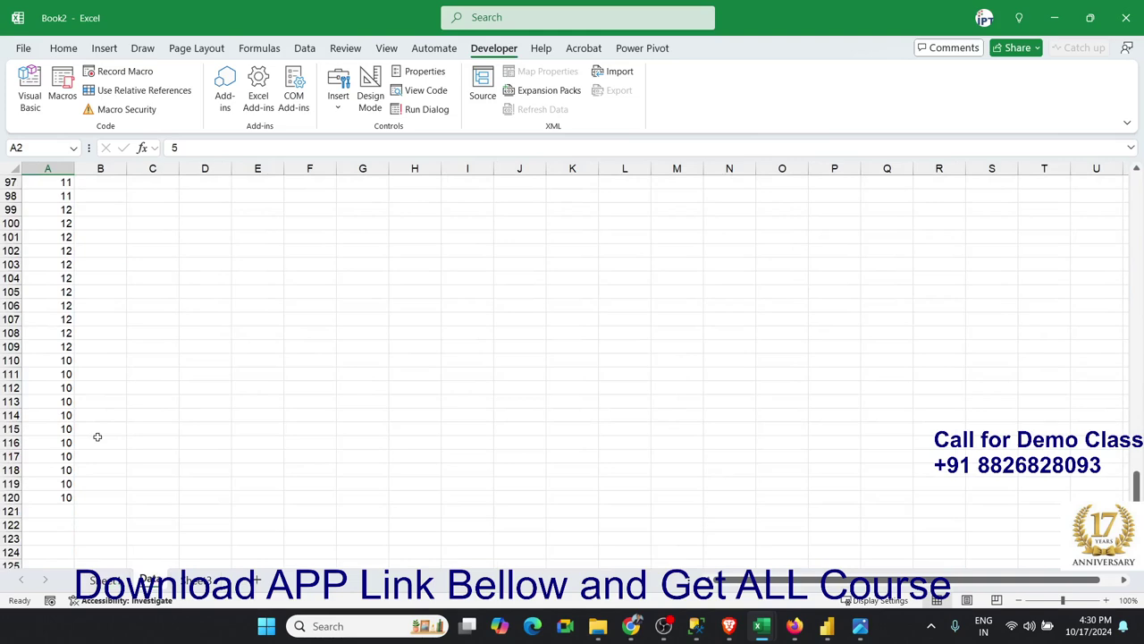
Select the Times values B2:B10 on Sheet1 to see their sum, then bring up BI2.jpg.
{"action": "left_click", "coordinate": [104, 580]}
{"action": "left_click", "coordinate": [195, 412]}
{"action": "left_click_drag", "start_coordinate": [195, 411], "coordinate": [211, 203]}
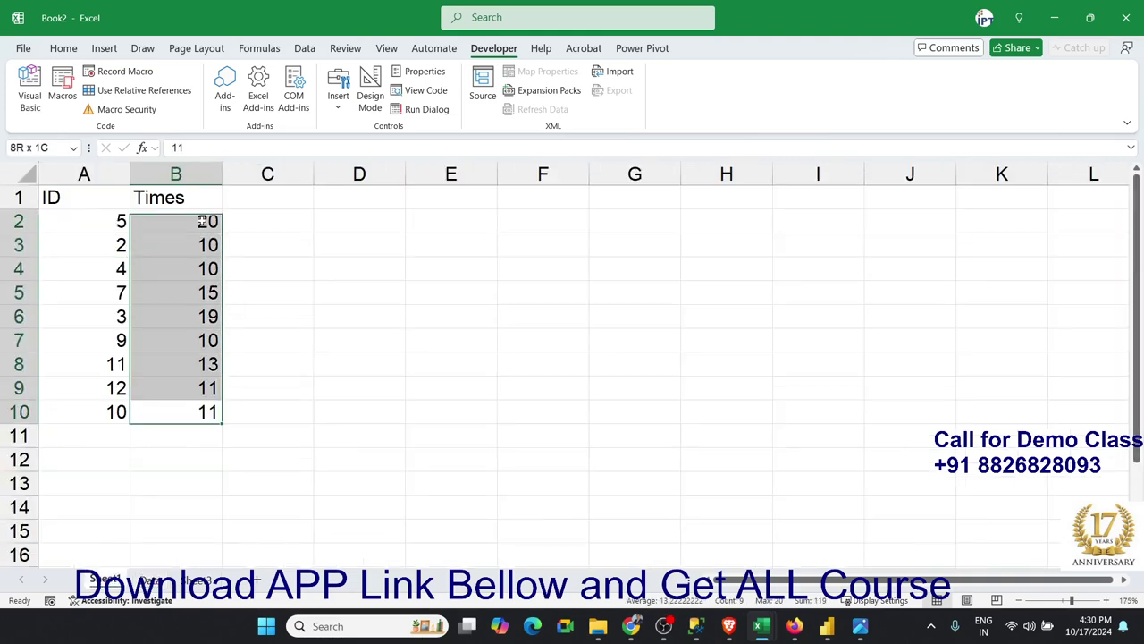
{"action": "left_click", "coordinate": [208, 227]}
{"action": "key", "text": "alt+F11"}
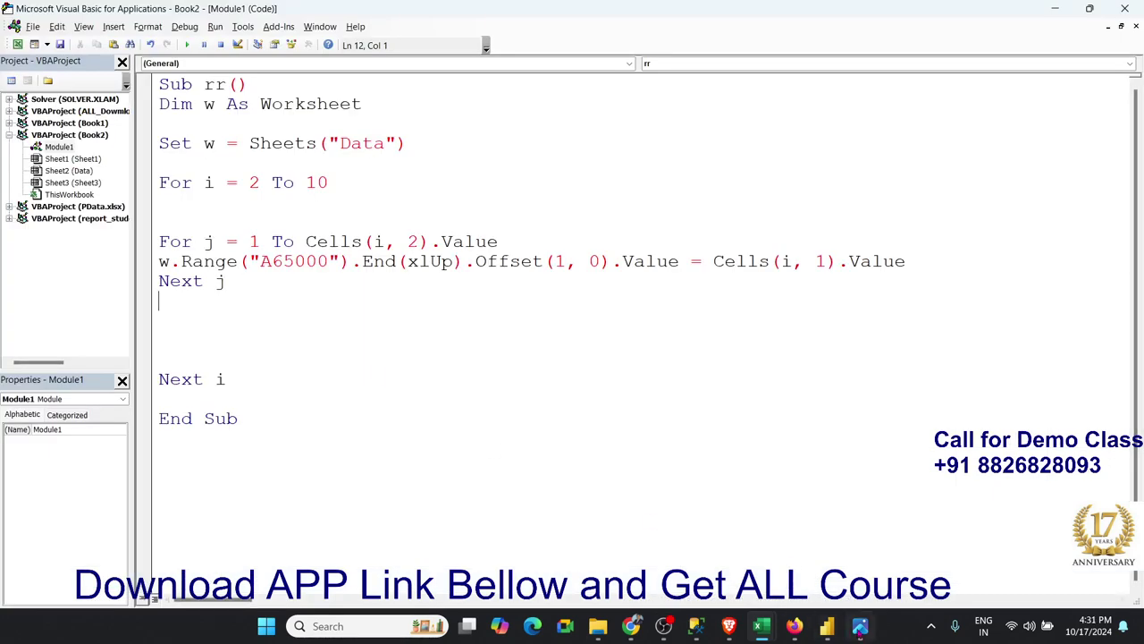
{"action": "left_click", "coordinate": [860, 626]}
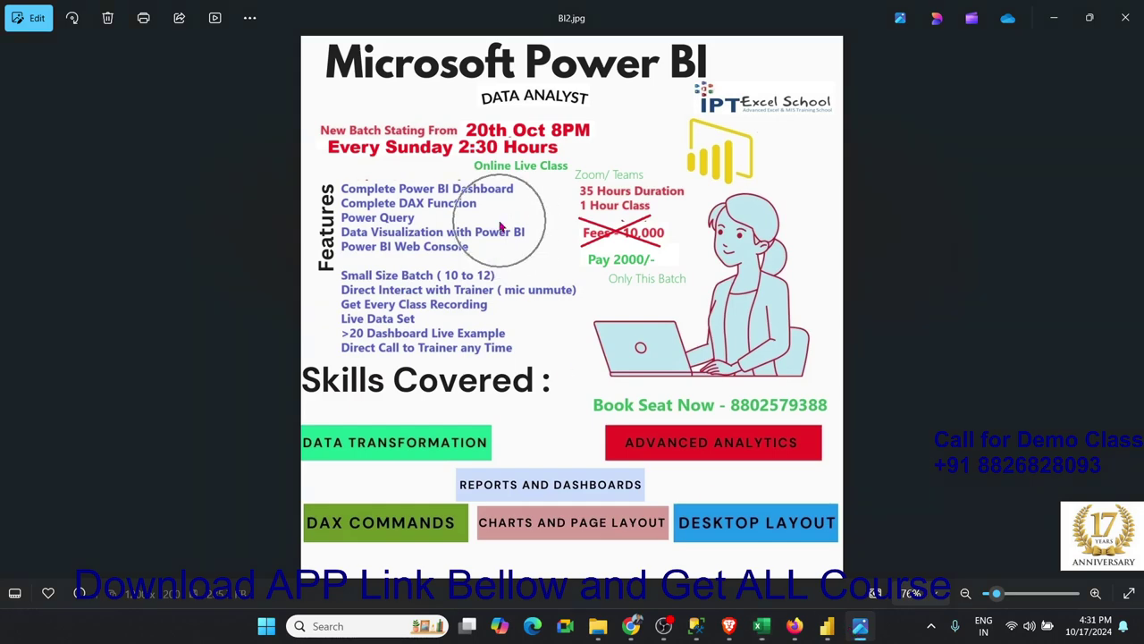